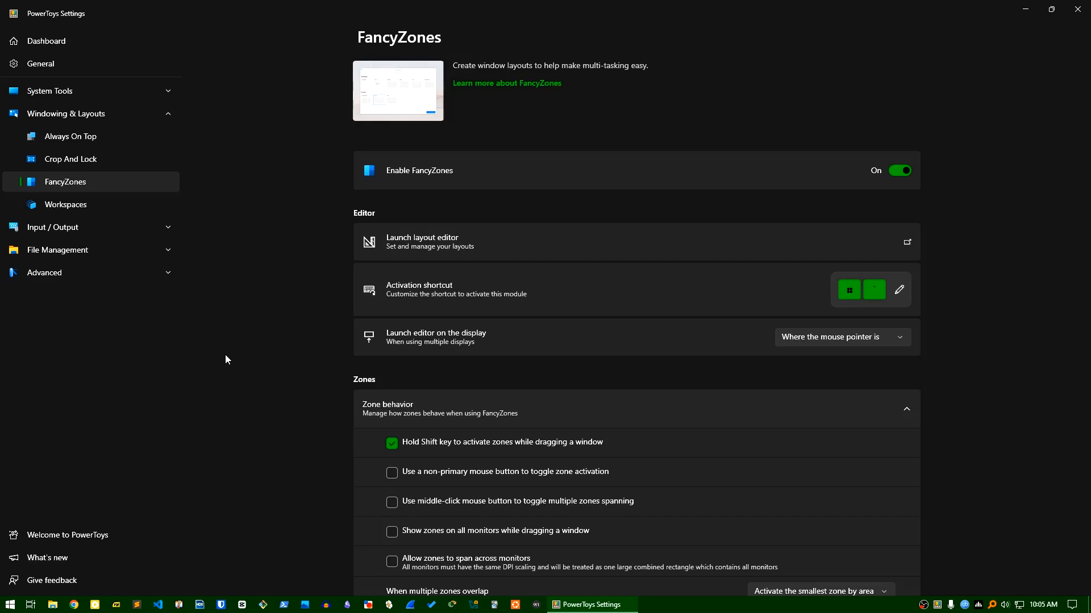
Try Windows snapping with the settings window at the screen's right edge, left edge and lower-left corner, and maximize it again
double_click(545, 4)
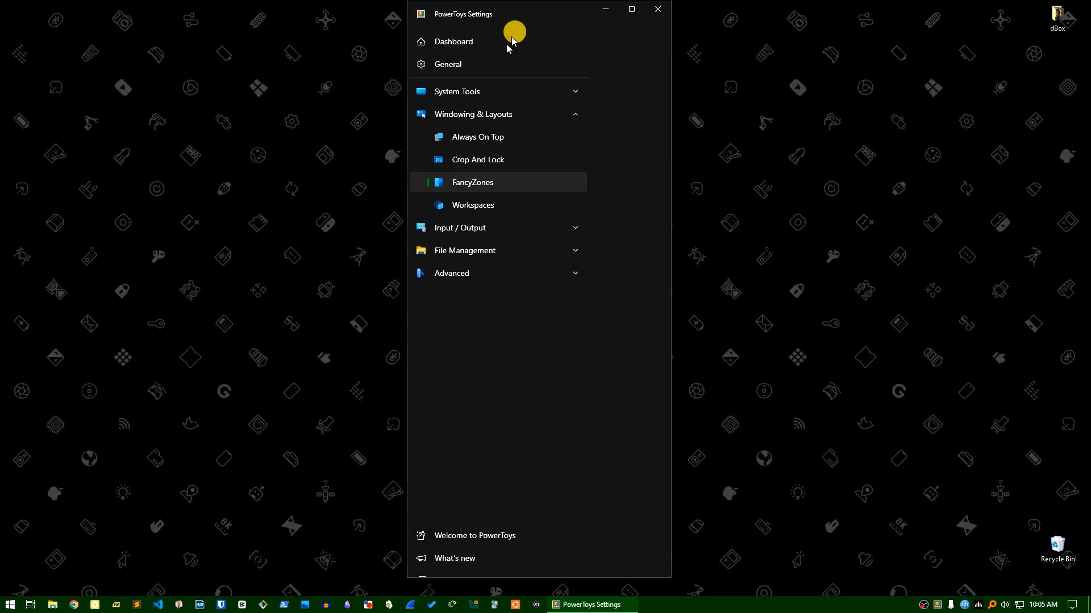
left_click_drag(534, 5, 1083, 251)
left_click(672, 15)
left_click_drag(672, 16, 2, 165)
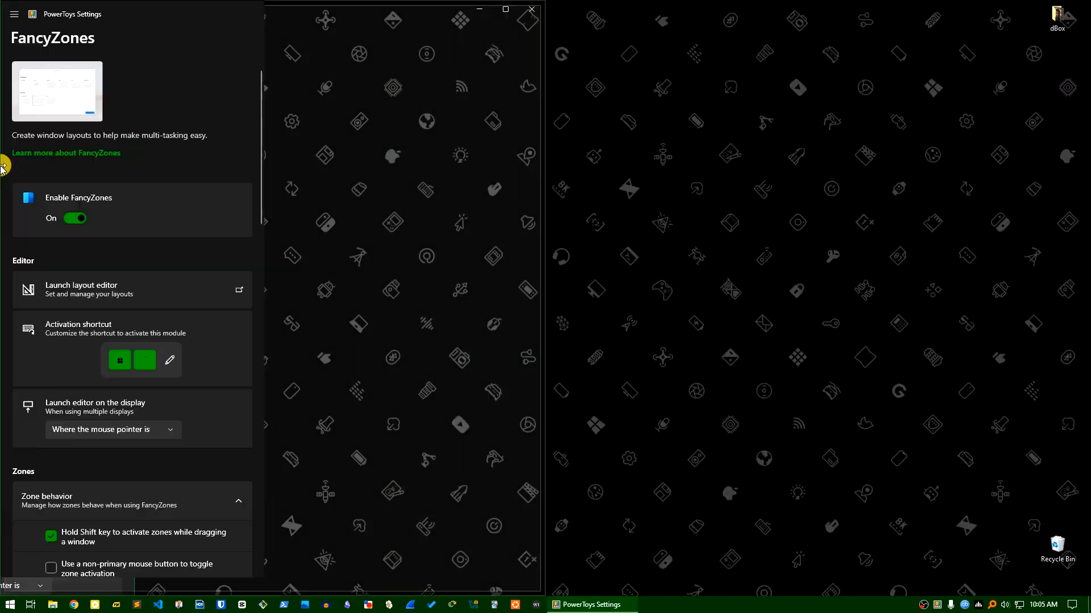
left_click_drag(278, 10, 2, 595)
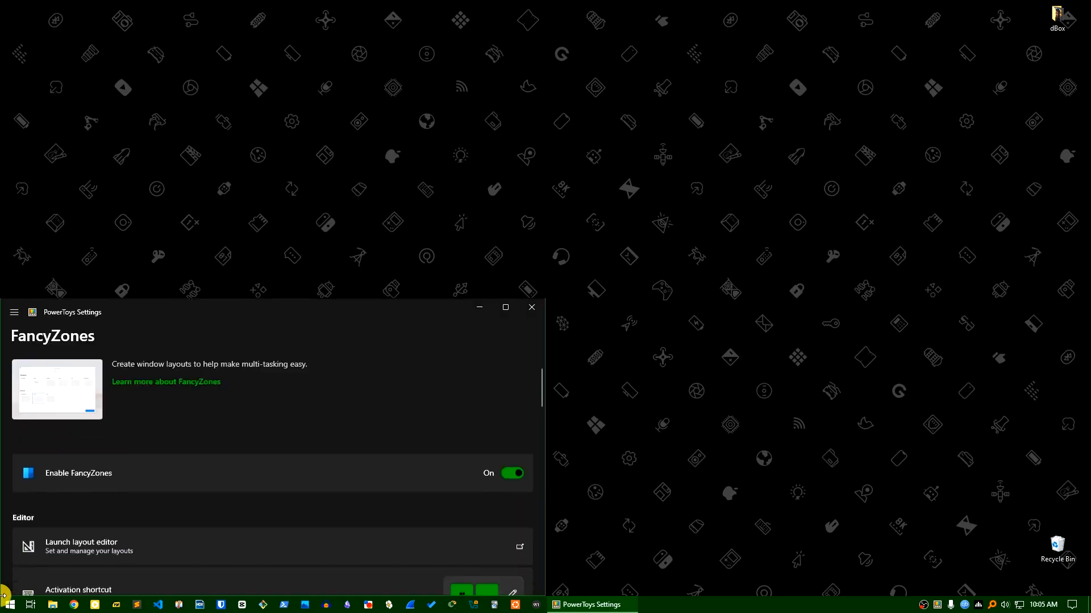
left_click_drag(381, 304, 580, 108)
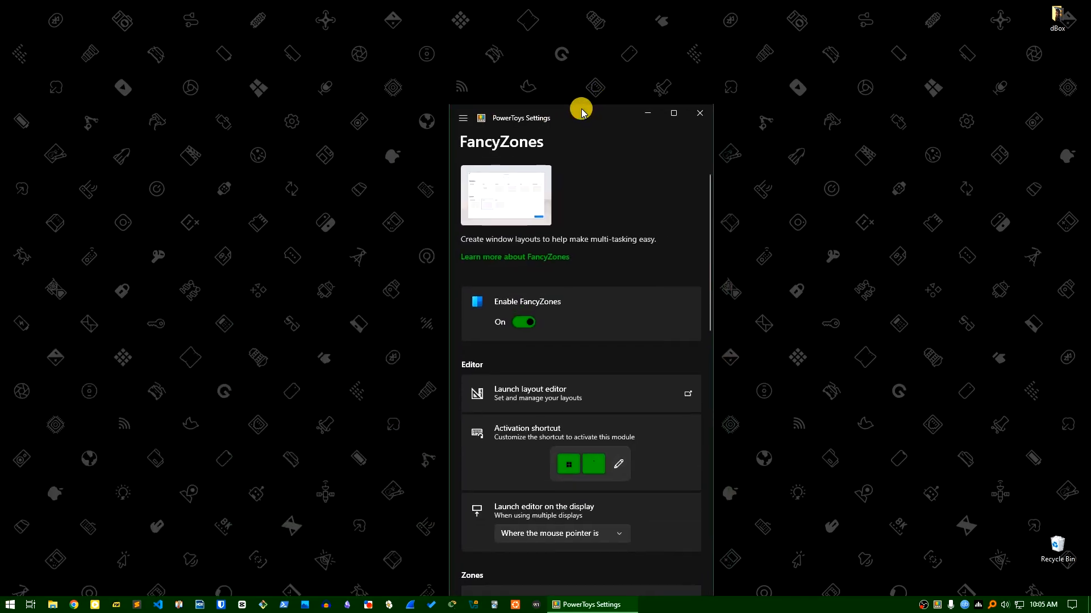
left_click(670, 116)
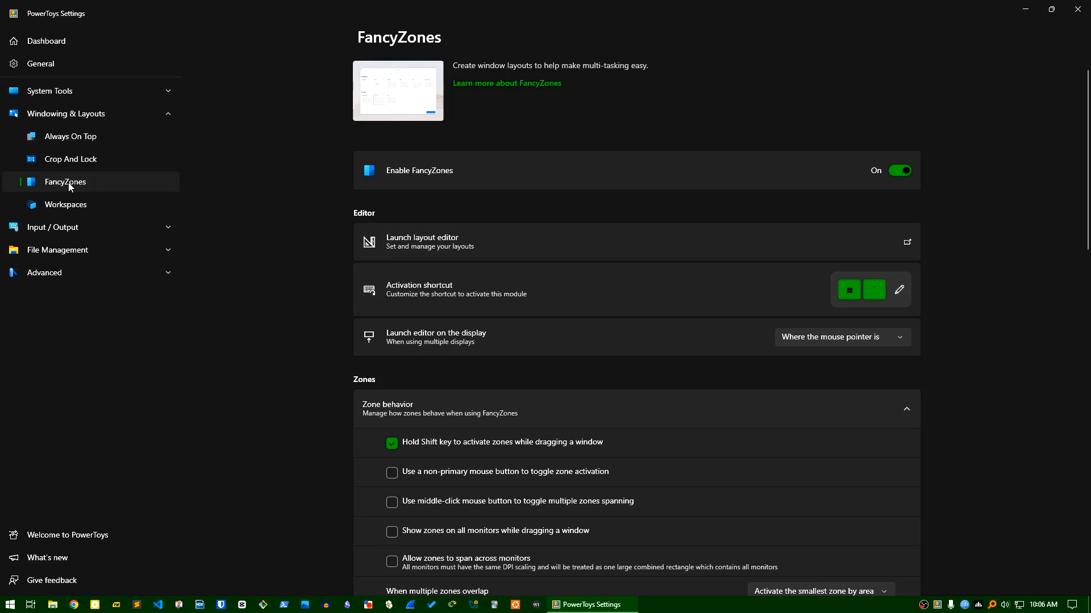
Open the FancyZones layout editor and create a new custom layout of the Grid type
scroll(495, 332, "down", 15)
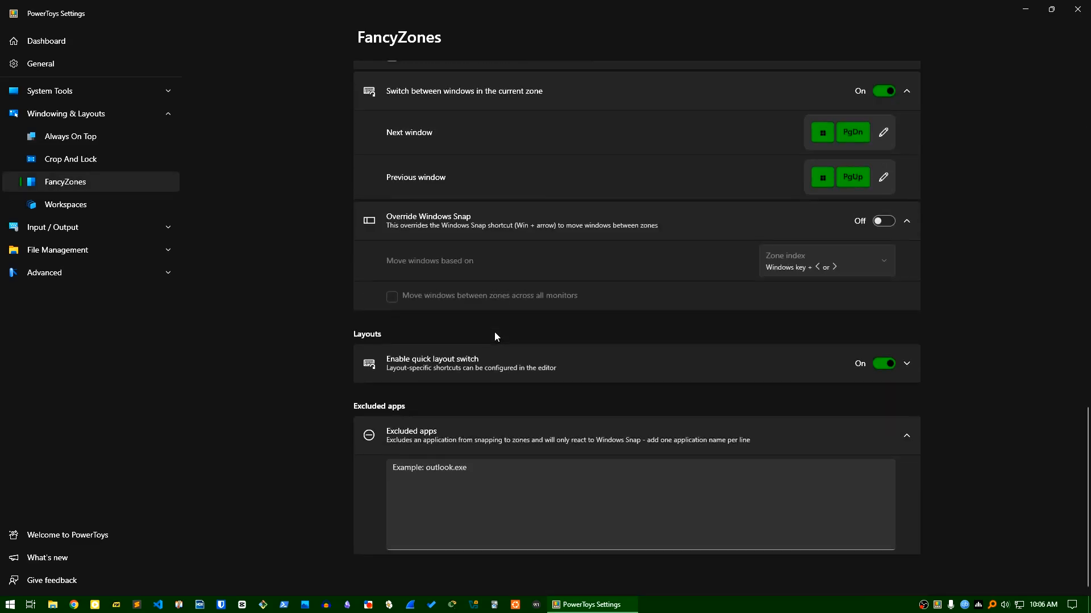
scroll(494, 331, "up", 15)
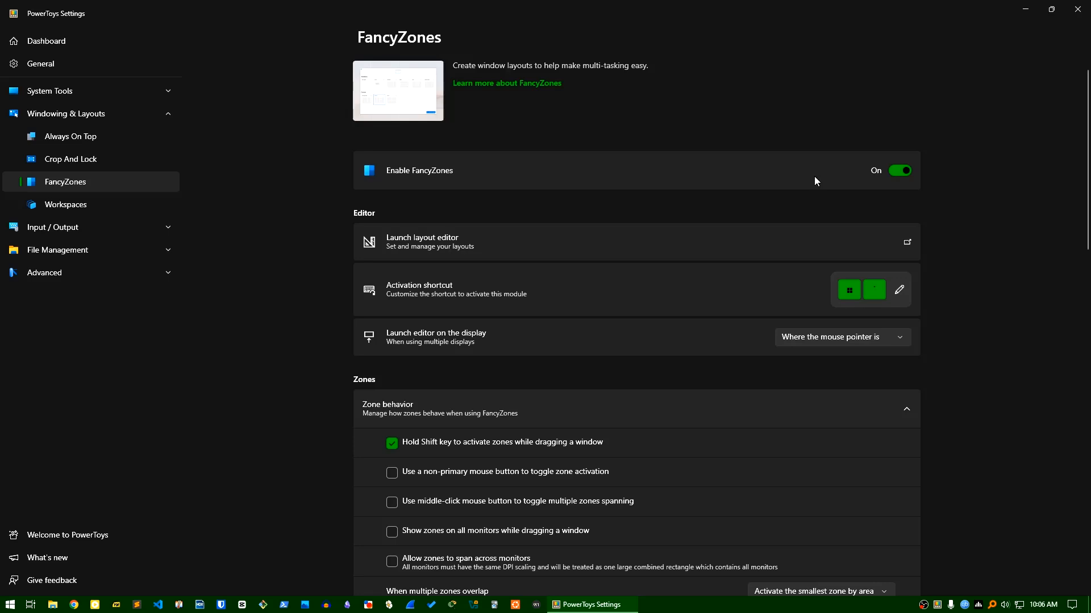
left_click(543, 245)
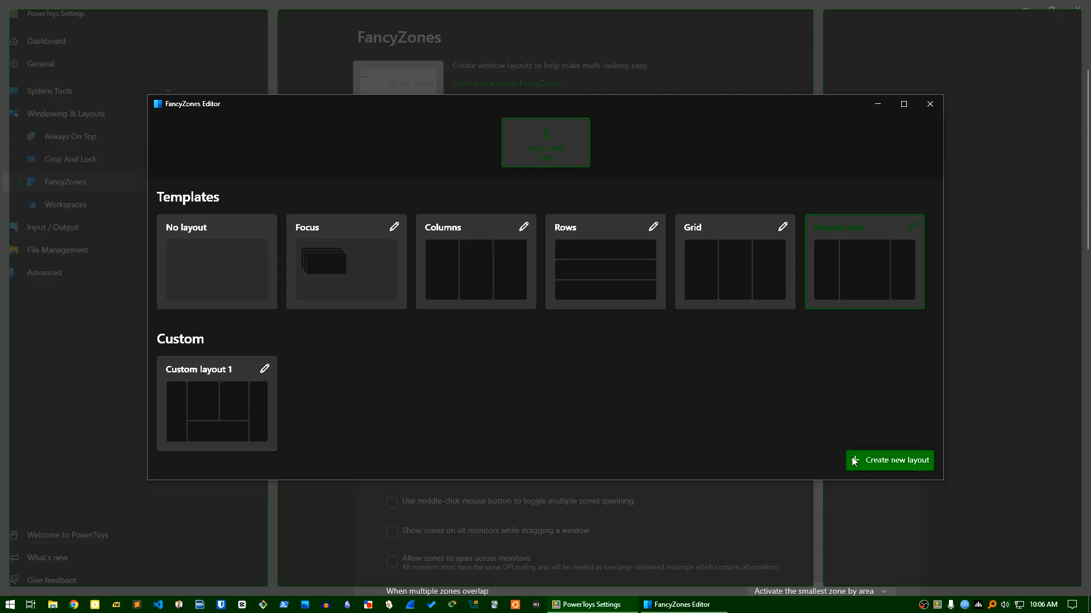
left_click(884, 462)
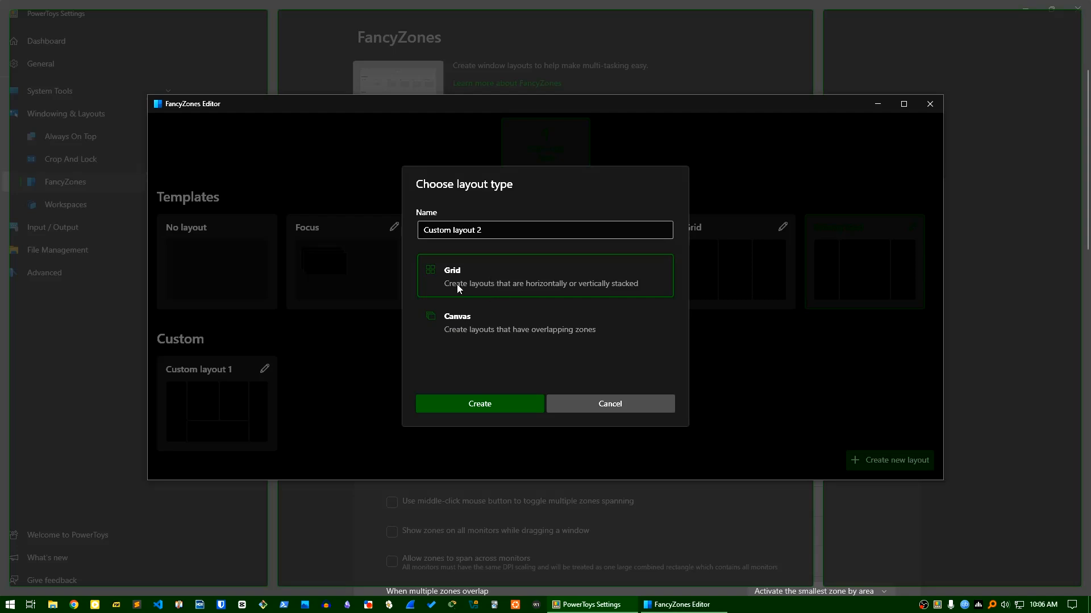
left_click(496, 405)
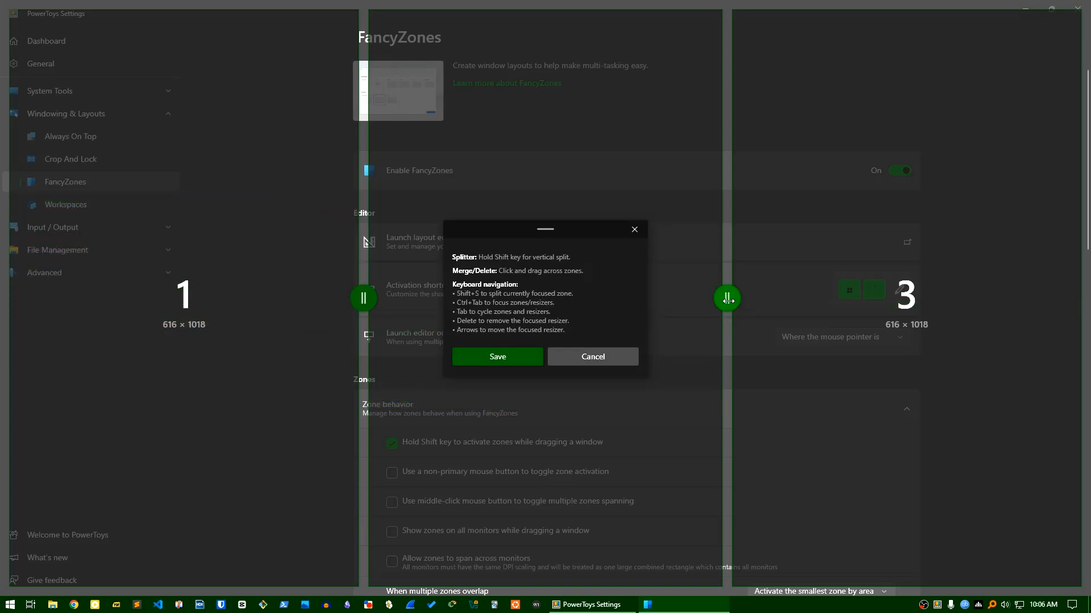
Narrow the outer left and right zones to about 369 and 320 px, and split a column about 186 px wide off the middle zone
left_click_drag(738, 302, 905, 302)
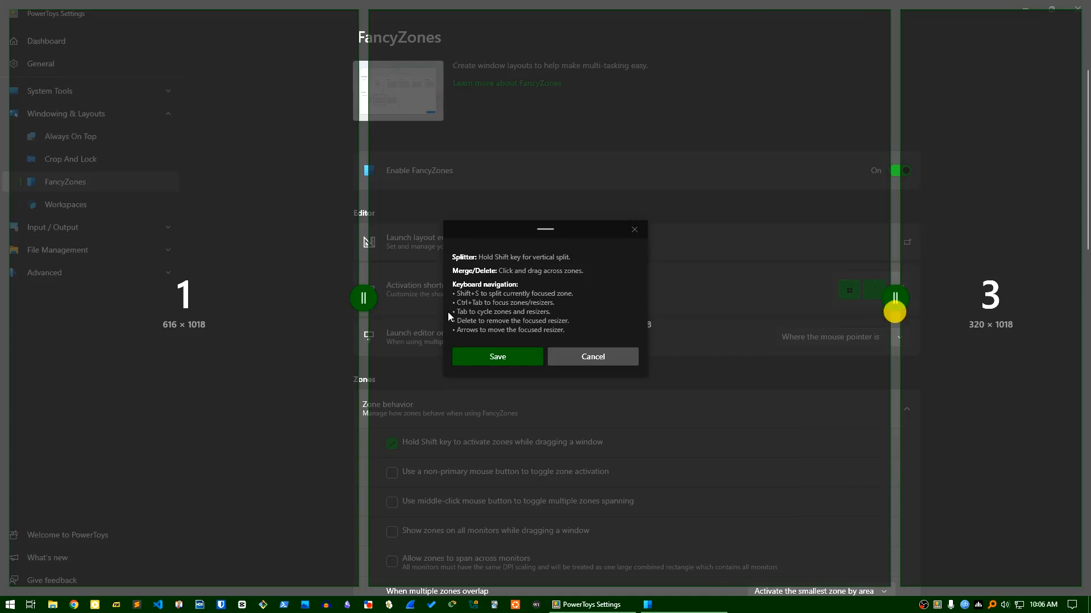
left_click_drag(369, 297, 229, 283)
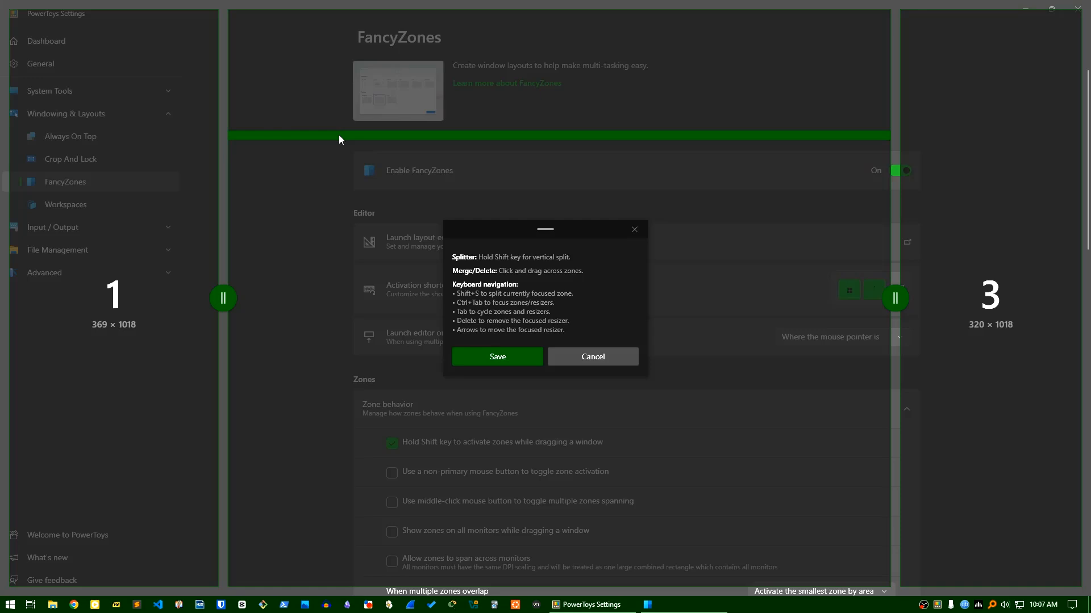
key("shift")
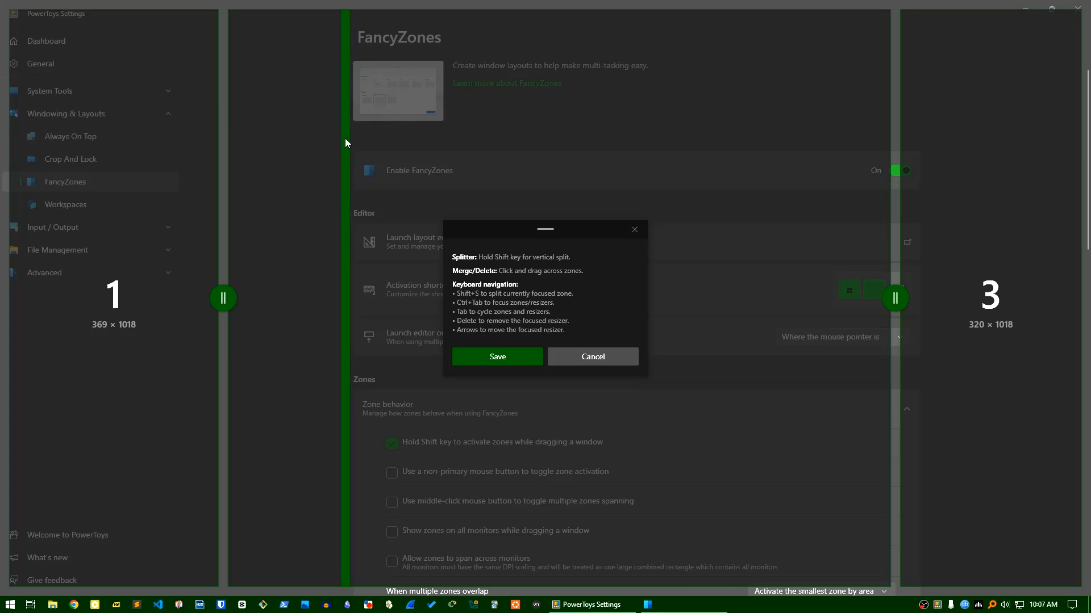
left_click(339, 136)
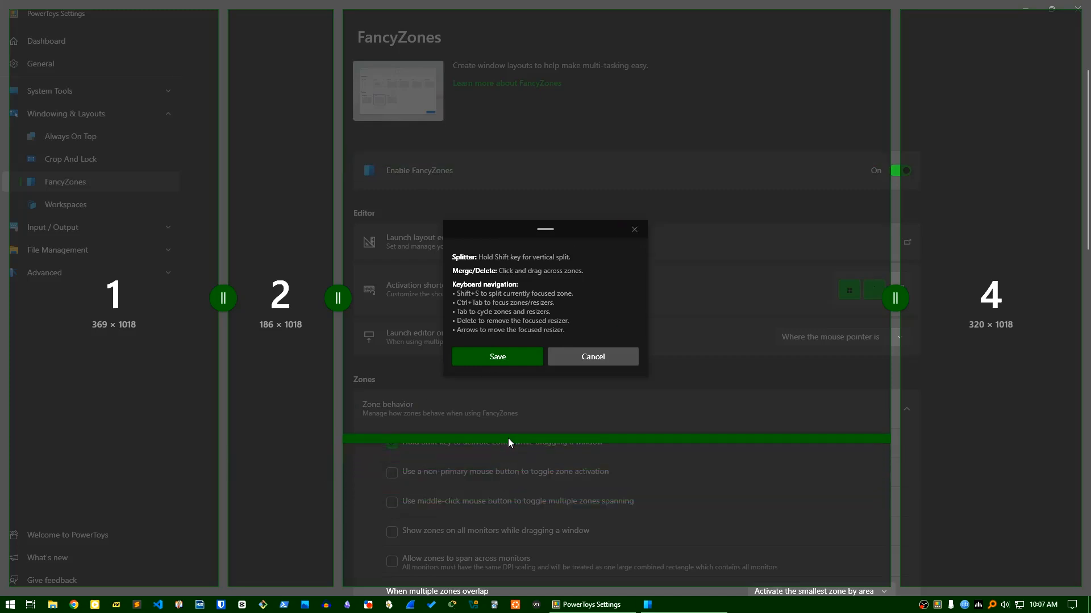
key("shift")
key("shift")
key("shift")
key("shift")
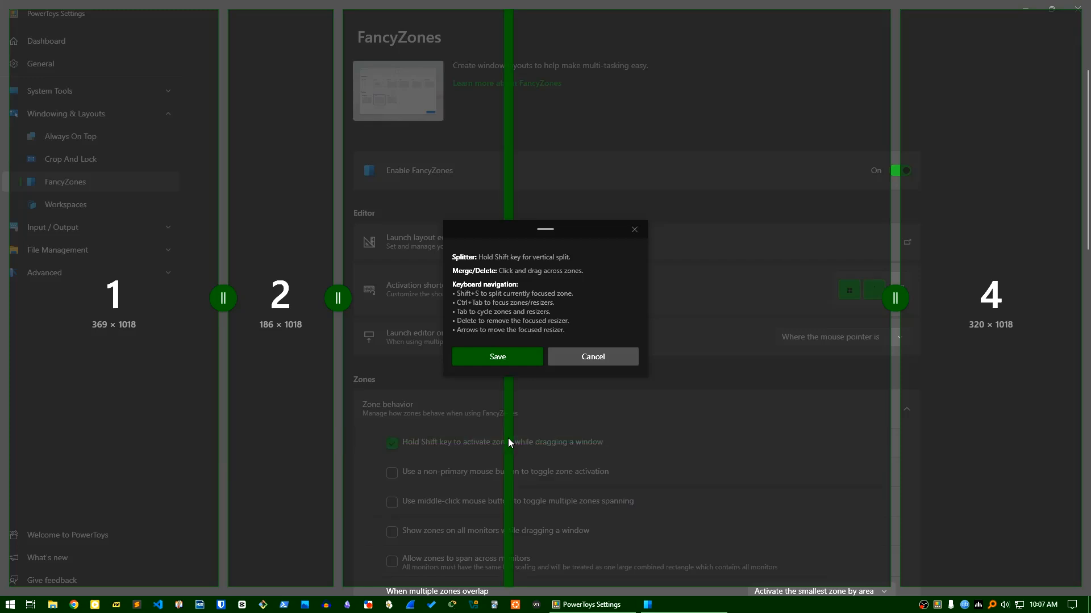
key("shift")
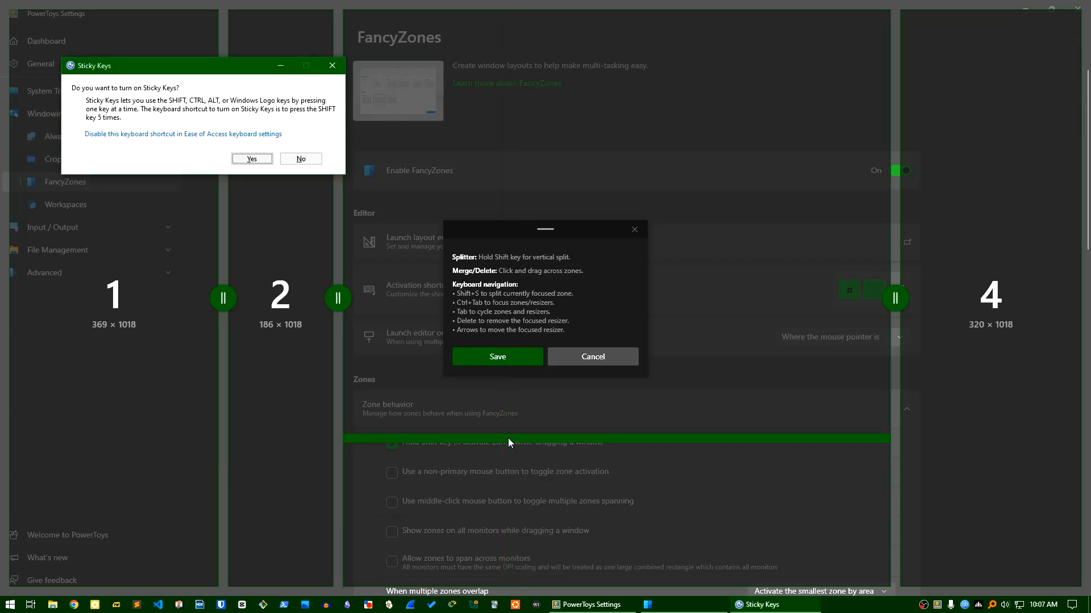
left_click(332, 66)
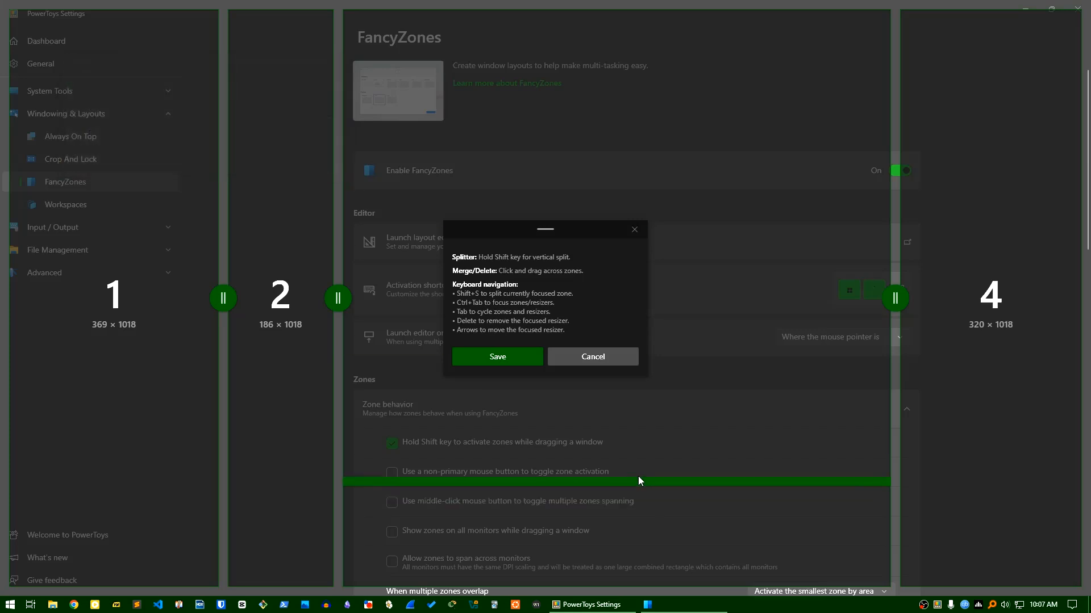
Split the large middle zone into an upper part and a lower zone about 248 px high, halve the upper part vertically, and save the layout
left_click(623, 442)
key("shift")
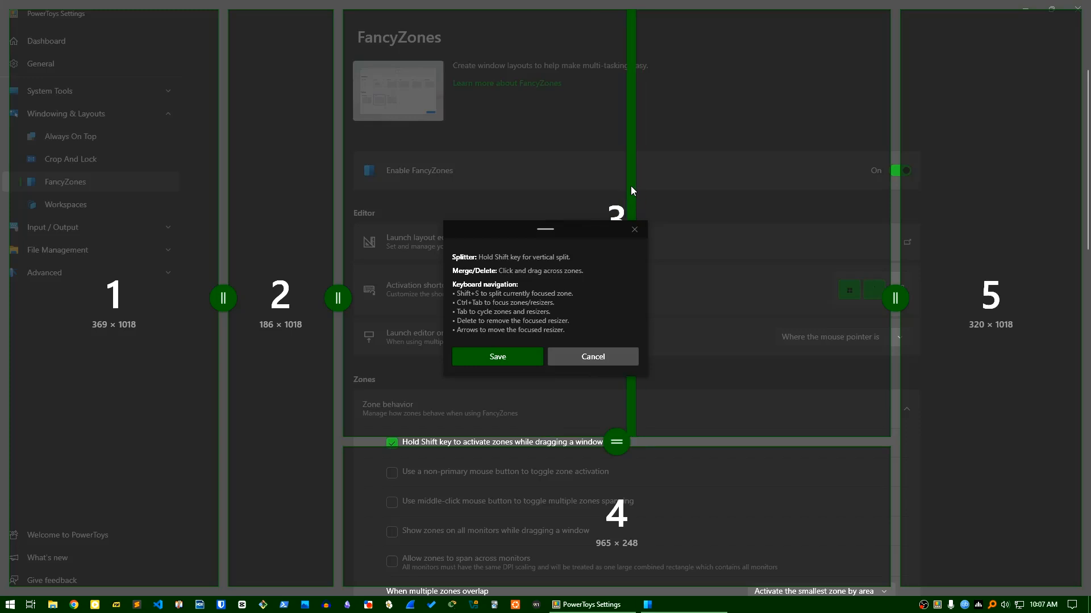
left_click(615, 186)
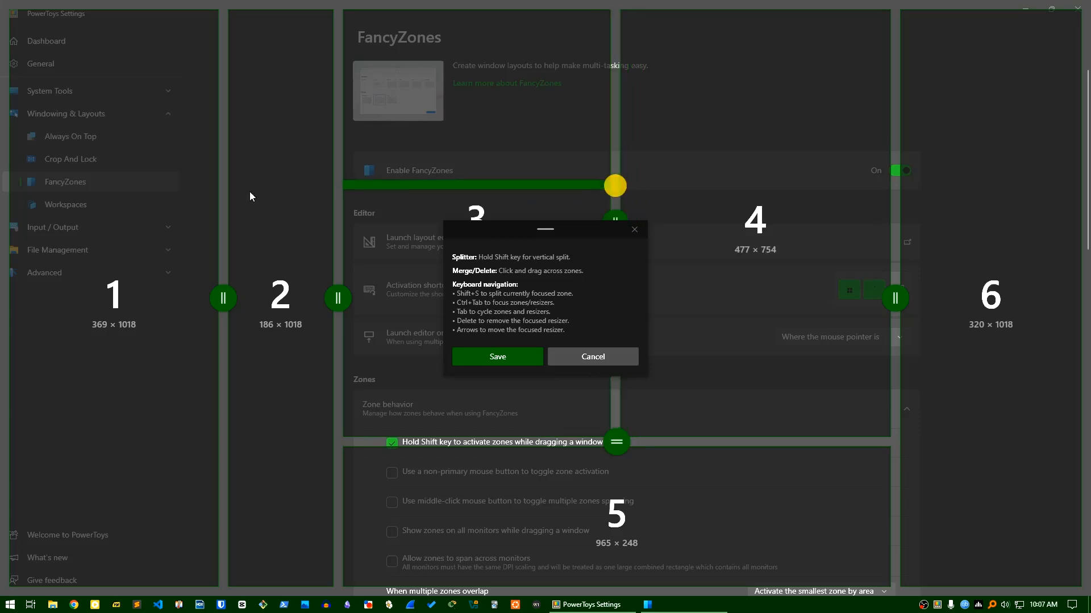
left_click(510, 358)
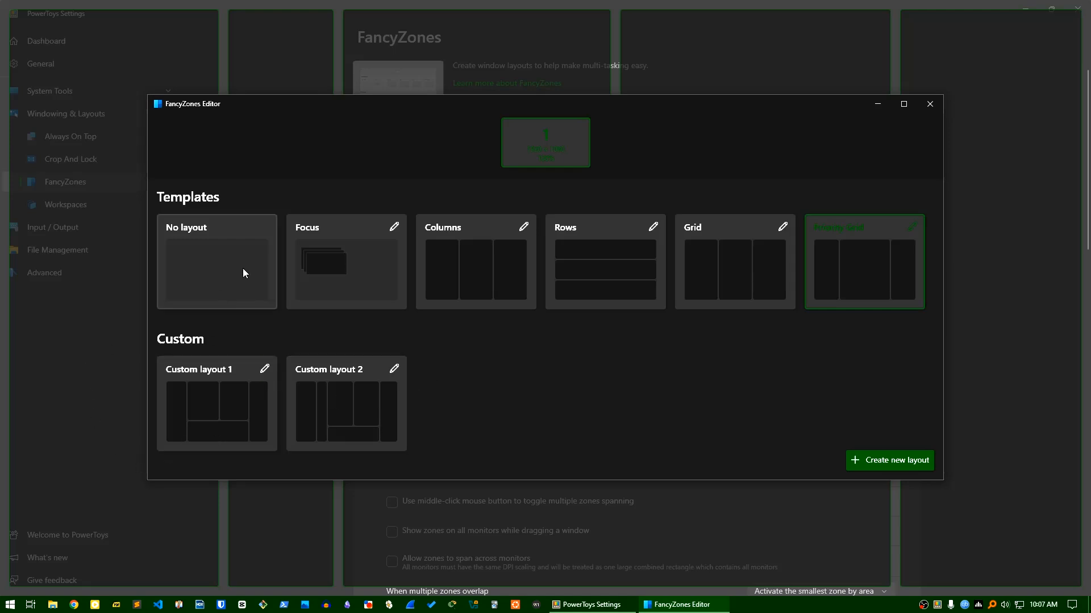
Apply the new custom layout, switch the active layout back to the Priority Grid template, and close the layout editor
left_click(357, 371)
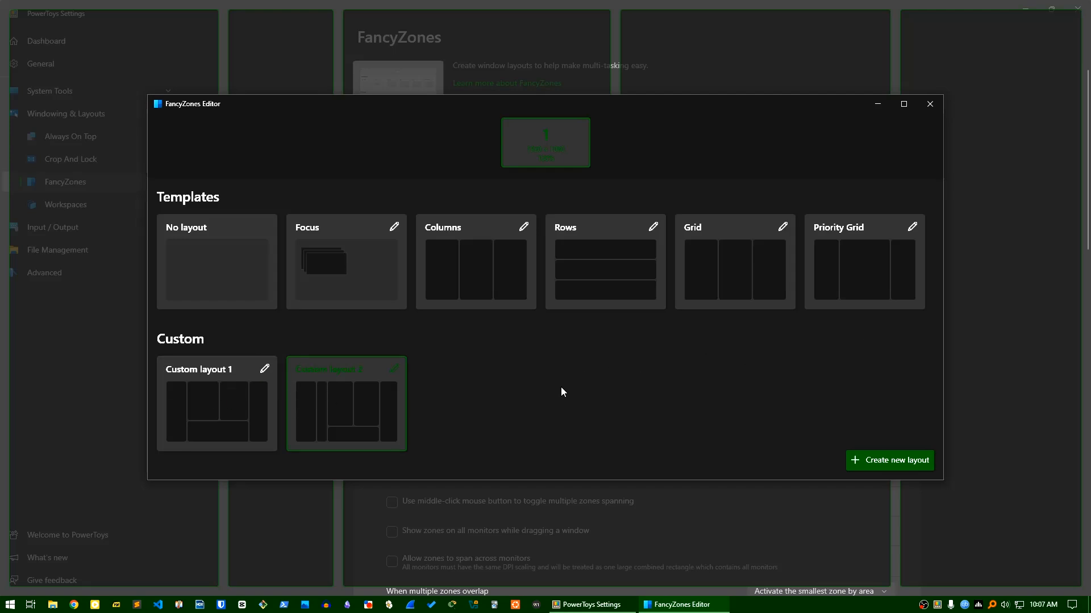
left_click(841, 230)
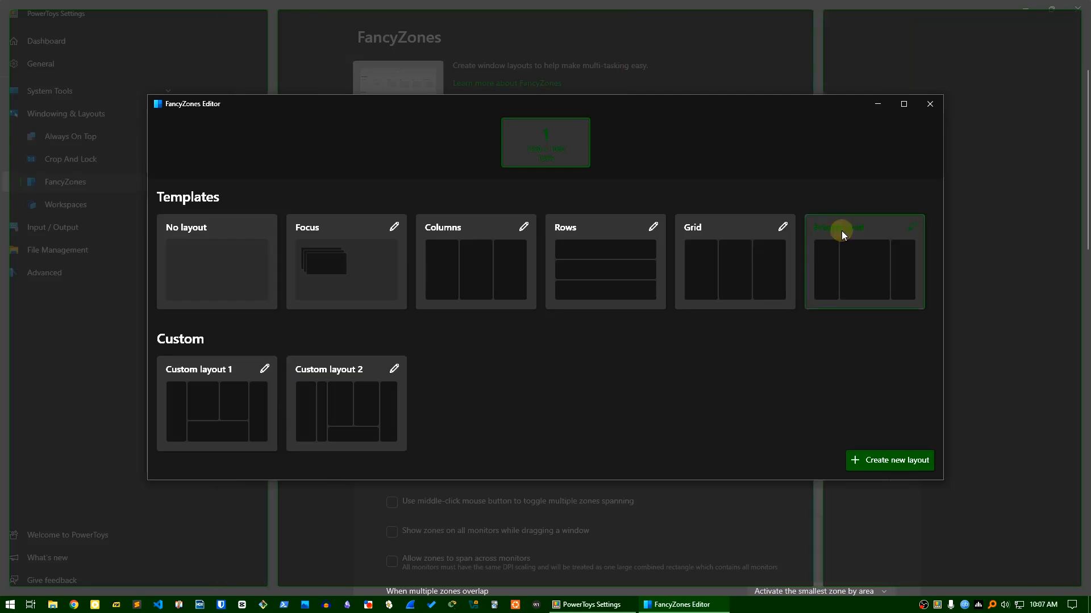
left_click(926, 108)
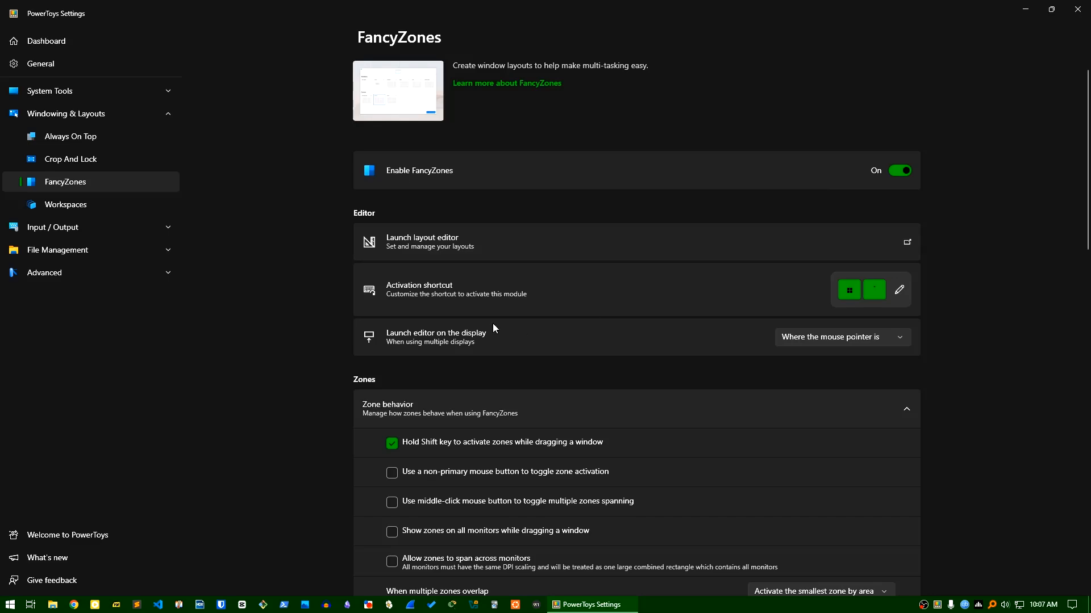
Open File Explorer and Chrome, and snap the Chrome window into the rightmost Priority Grid zone
left_click(53, 605)
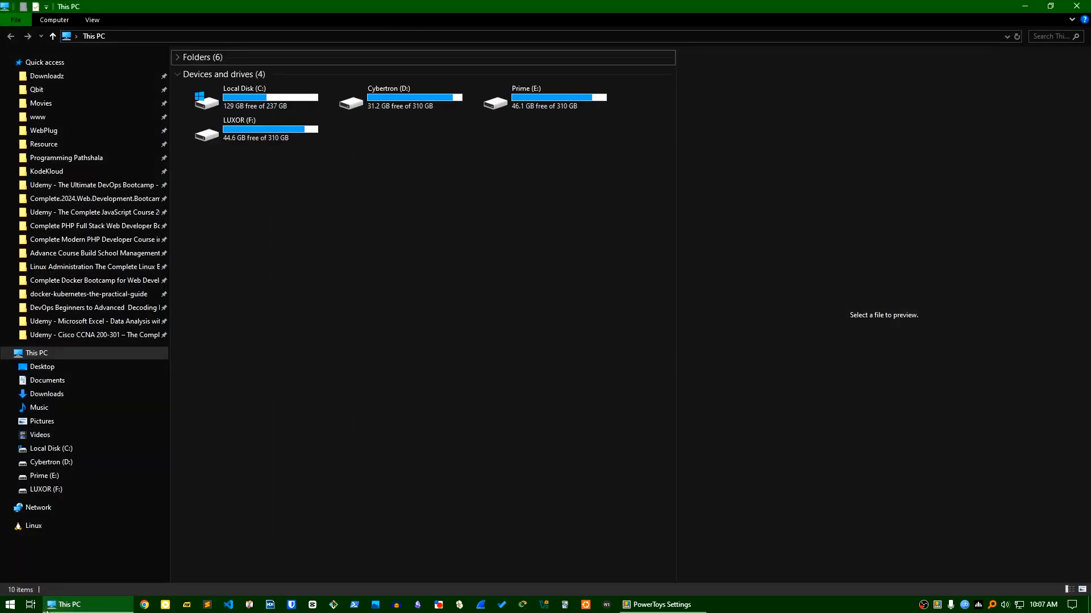
left_click(144, 605)
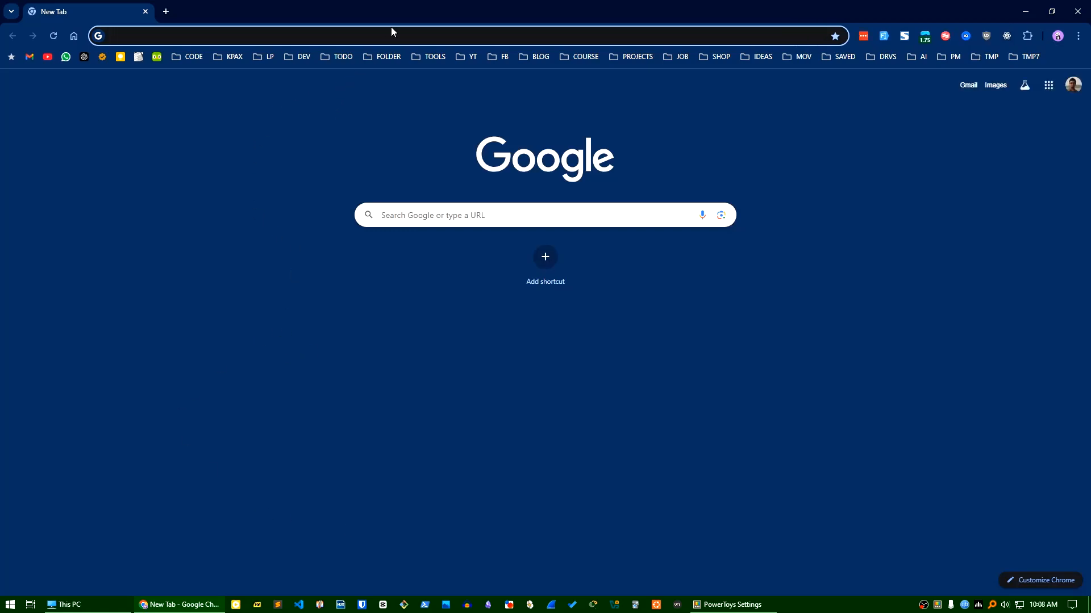
left_click_drag(421, 12, 899, 227)
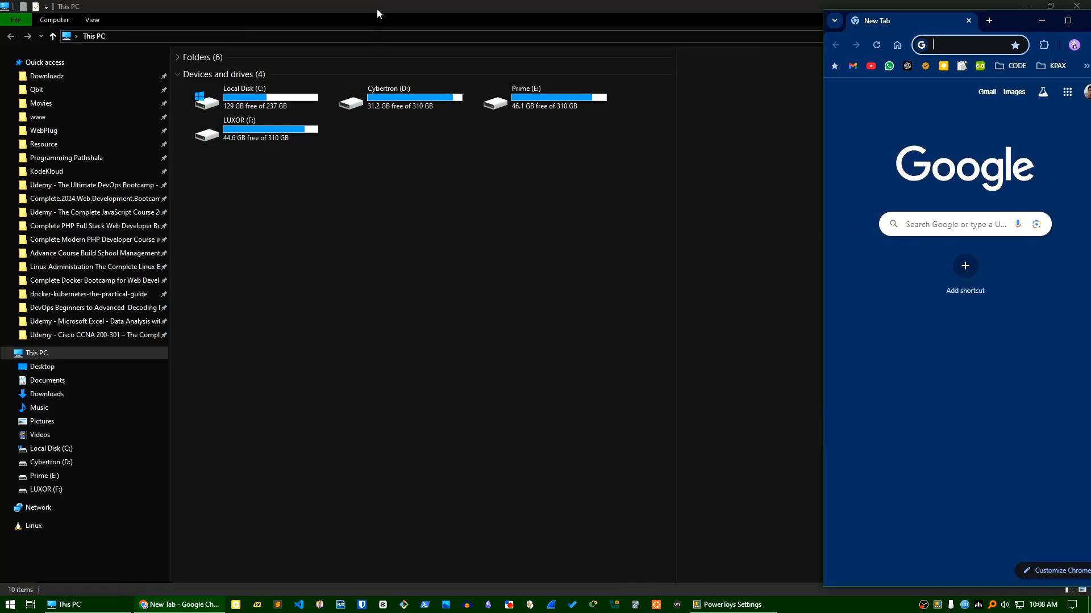
Snap File Explorer into the leftmost zone and PowerToys Settings into the wide middle zone, and extend the settings window slightly toward File Explorer
left_click_drag(377, 9, 186, 112)
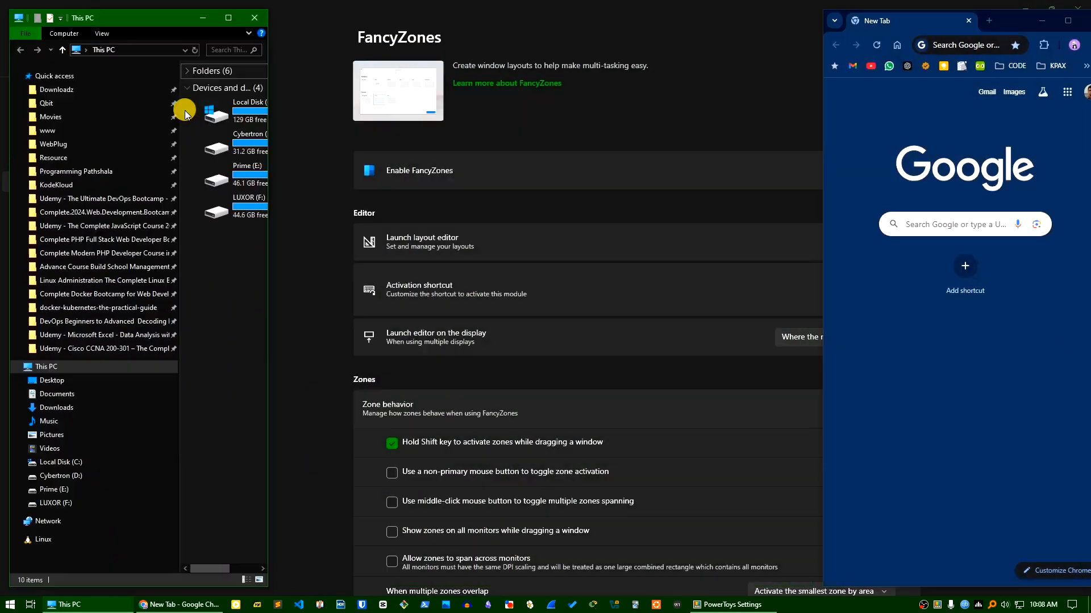
left_click(729, 606)
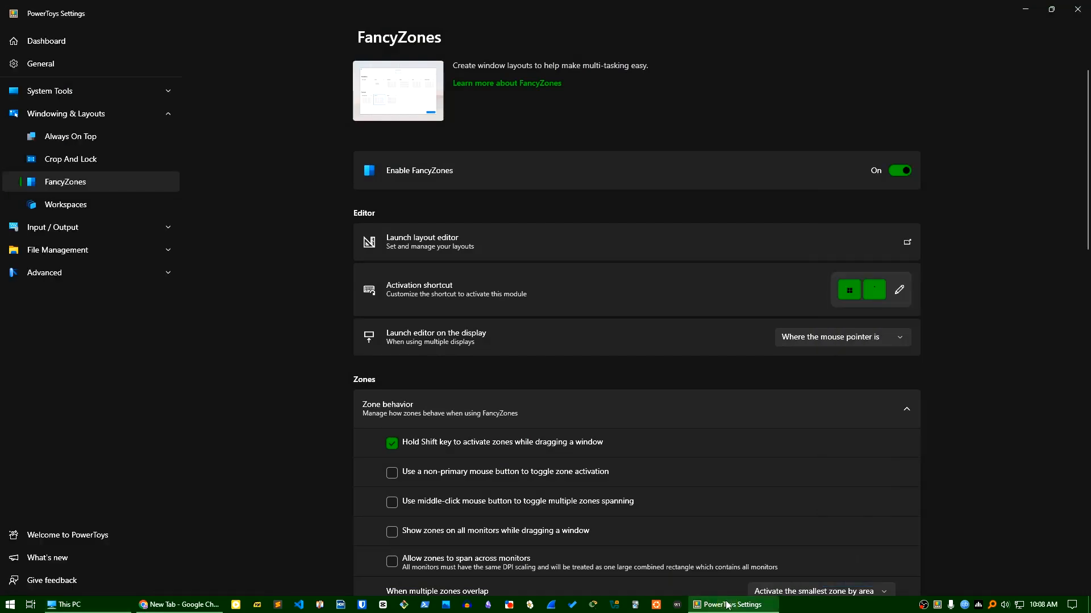
left_click_drag(427, 6, 533, 103)
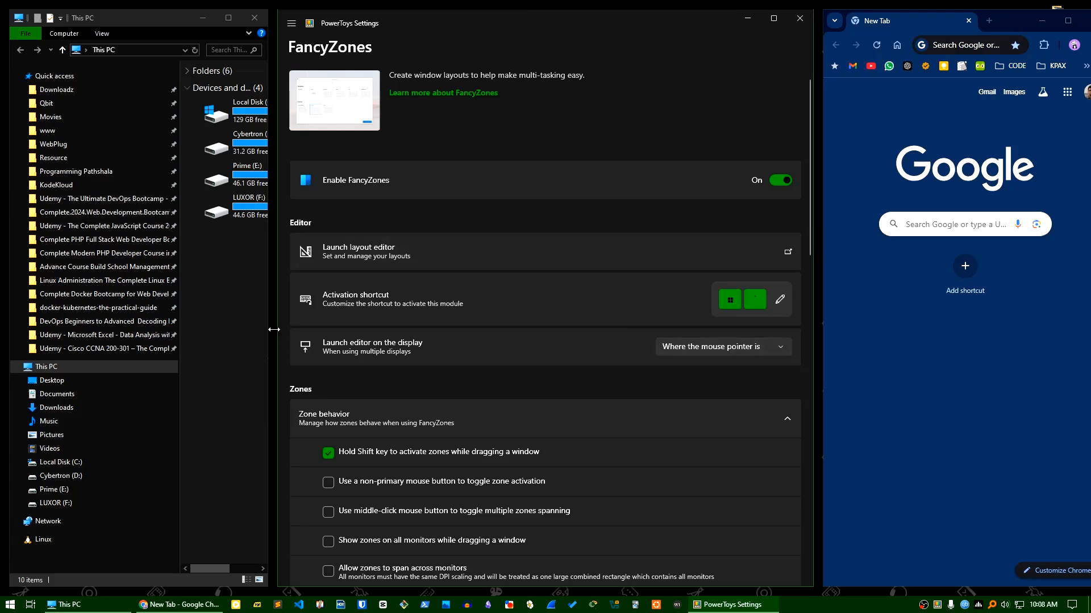
mouse_move(279, 329)
left_mouse_down()
mouse_move(239, 324)
mouse_move(269, 328)
left_mouse_up()
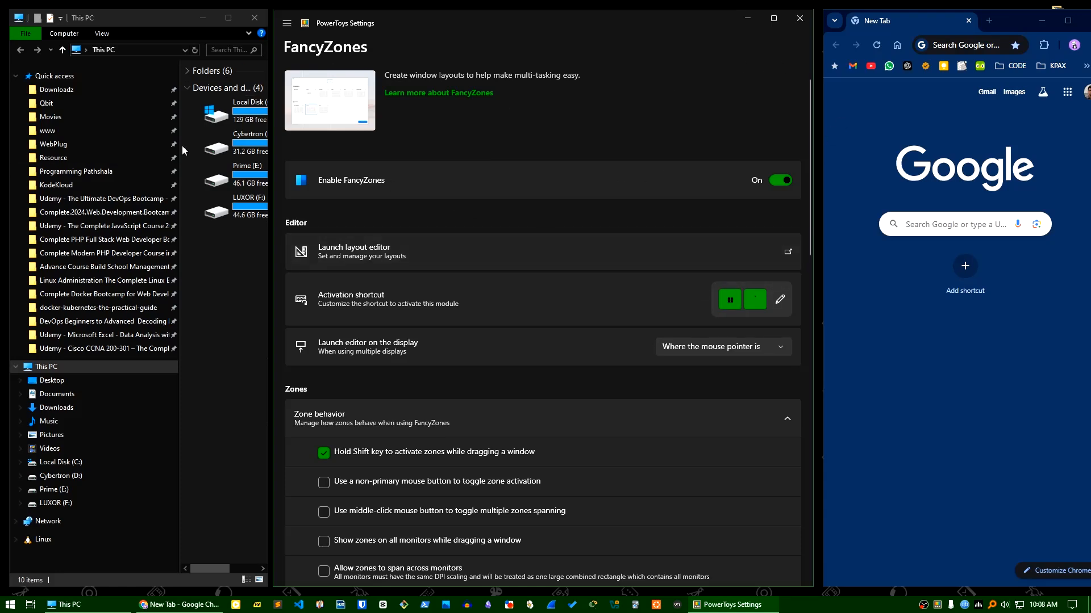
Close the File Explorer and Chrome windows and maximize the settings window
left_click(255, 17)
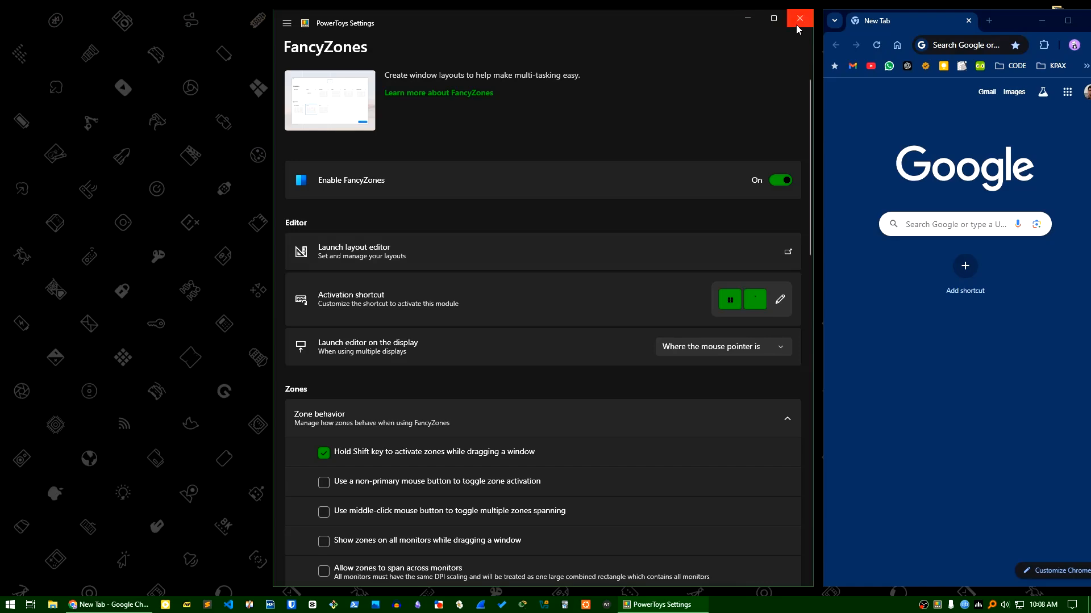
left_click_drag(1019, 23, 932, 73)
left_click(1011, 76)
left_click(774, 18)
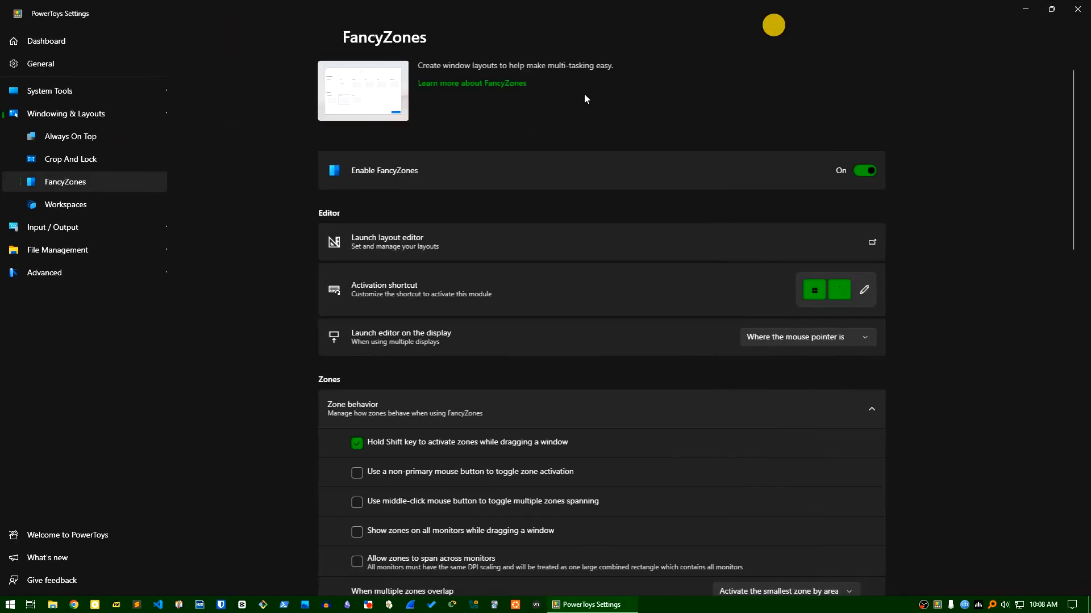
Open the Workspaces editor from its settings page and remove the saved Workspace 1
left_click(83, 206)
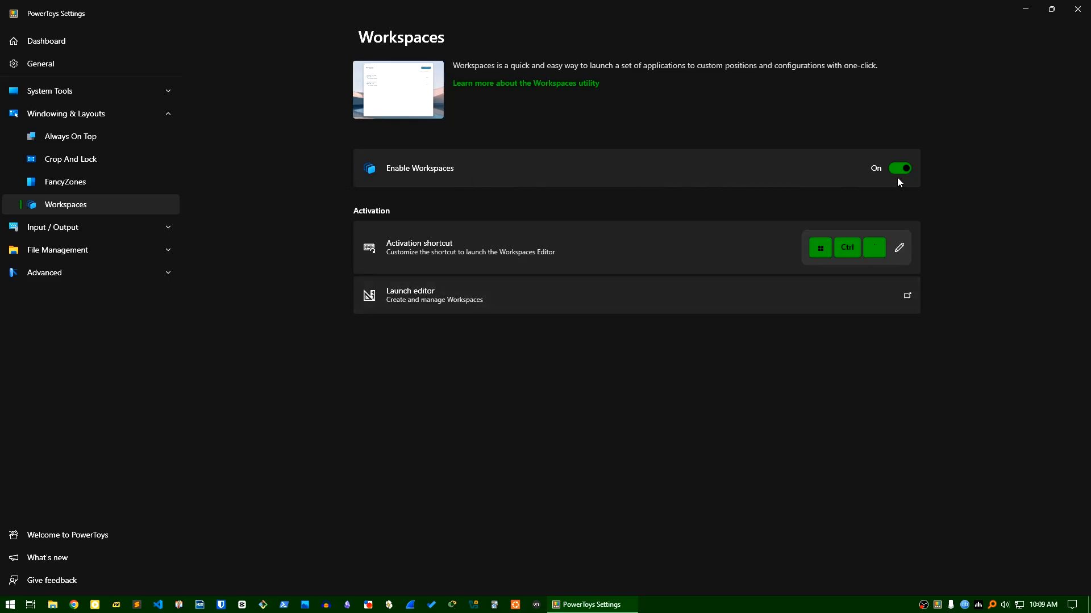
left_click(539, 294)
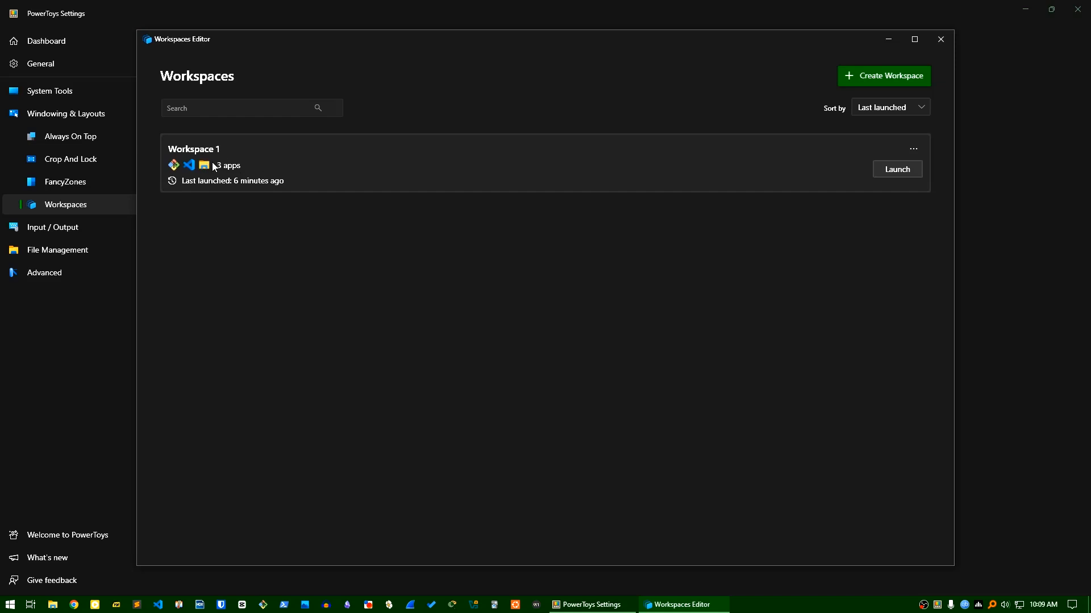
left_click(914, 150)
left_click(873, 166)
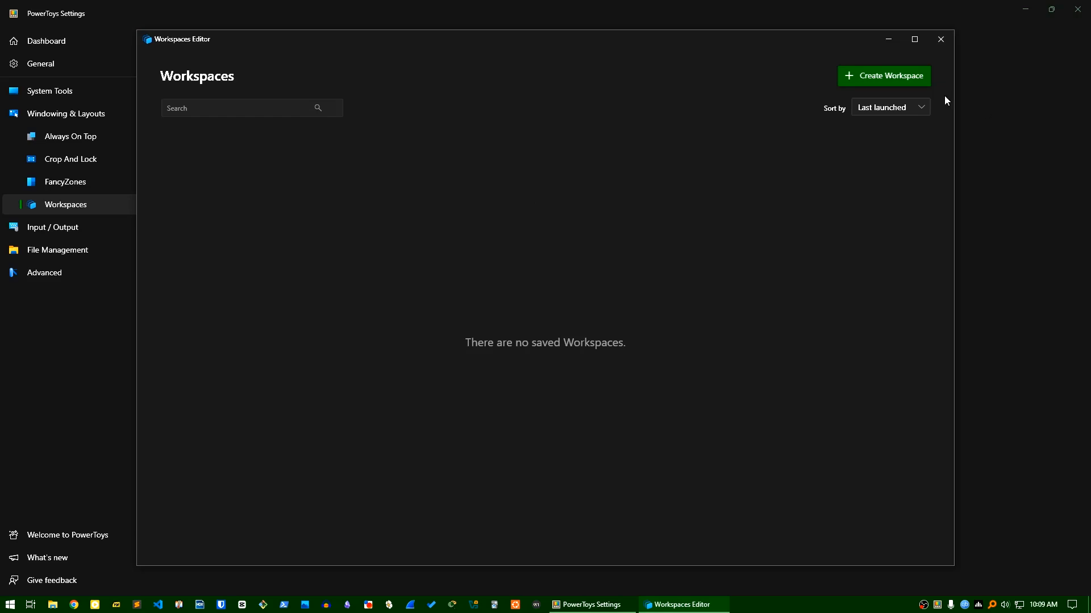
left_click(880, 77)
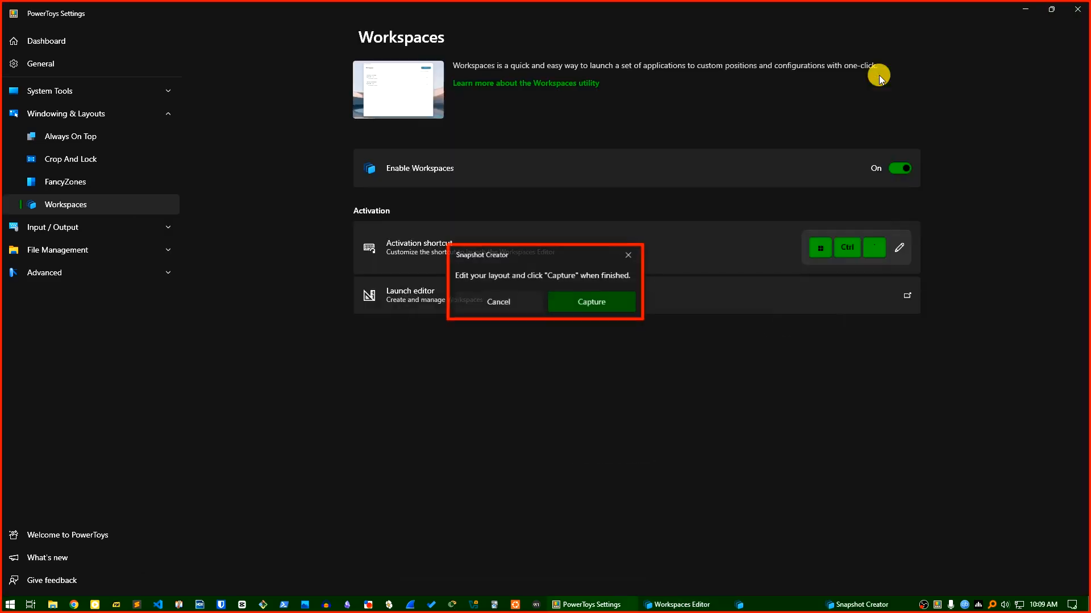
left_click(580, 305)
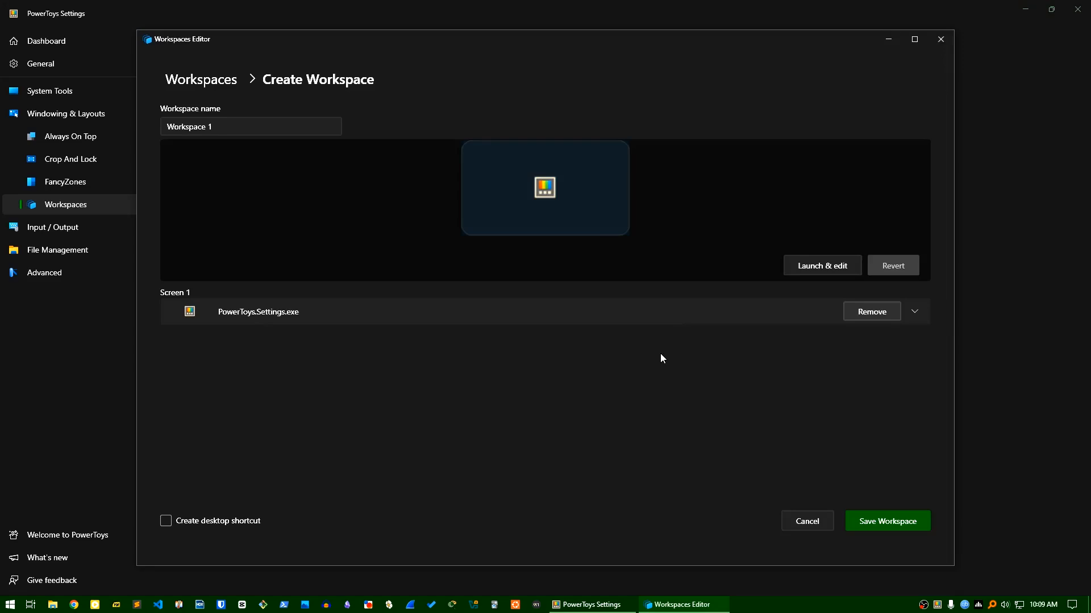
left_click(821, 522)
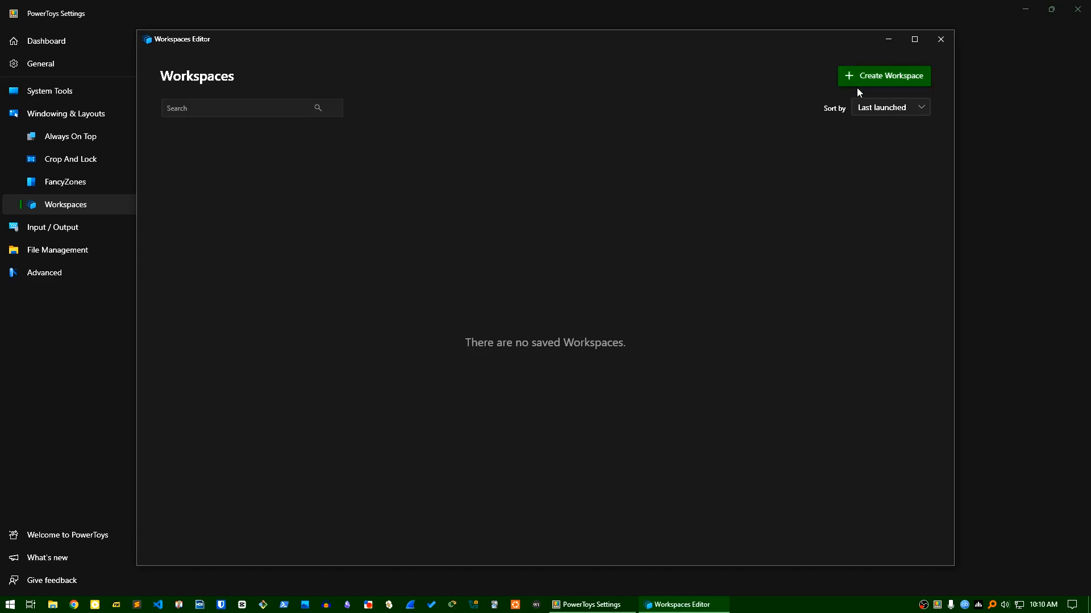
Open Visual Studio Code, Git Bash and File Explorer, minimizing each window after it opens
left_click(158, 605)
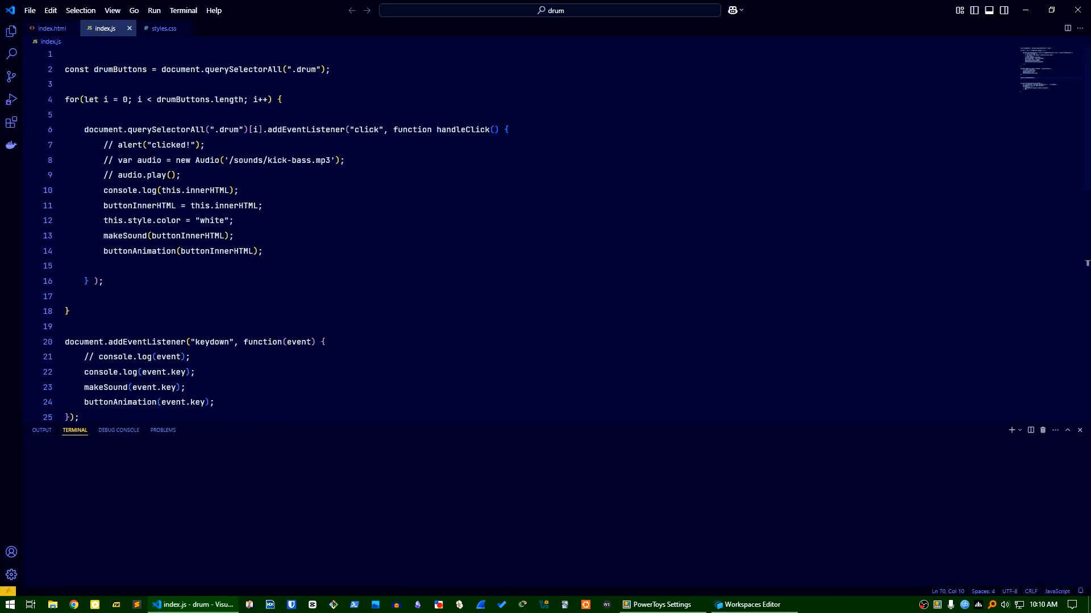
left_click(1026, 11)
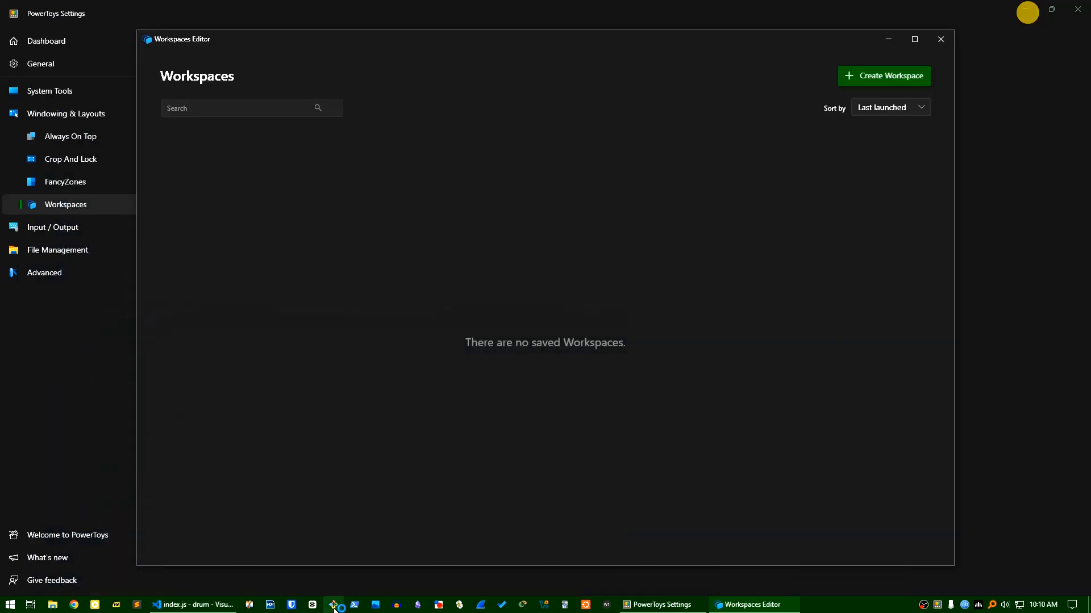
left_click(334, 605)
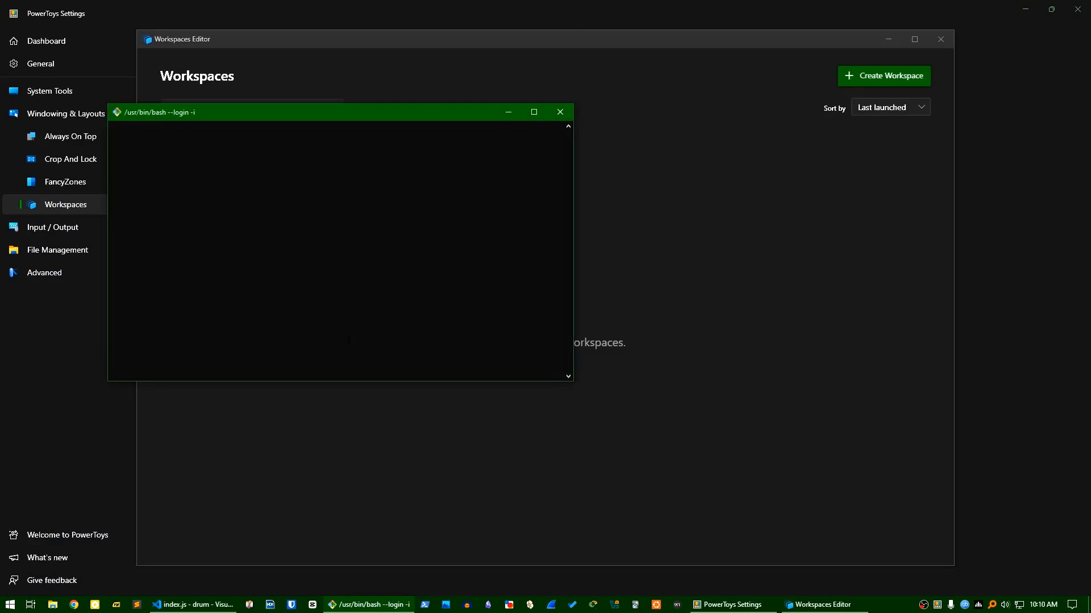
left_click(509, 112)
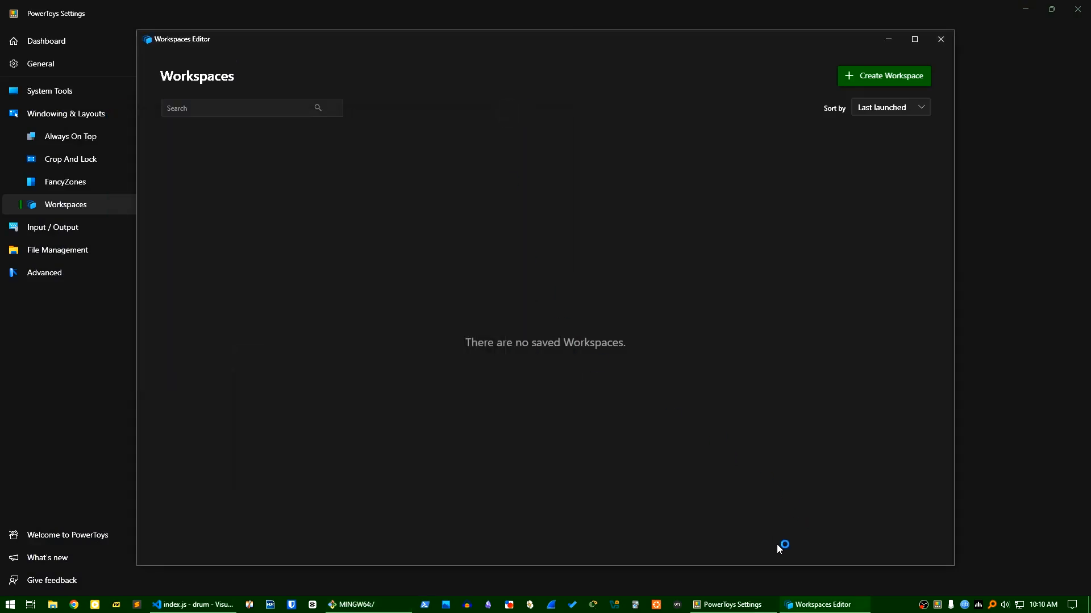
left_click(59, 608)
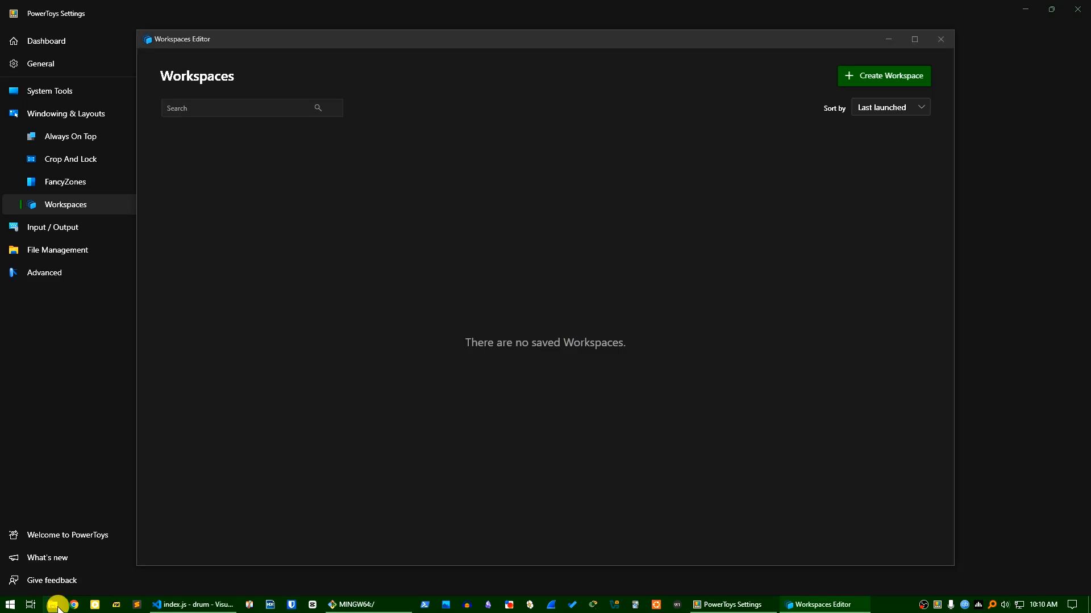
left_click(273, 23)
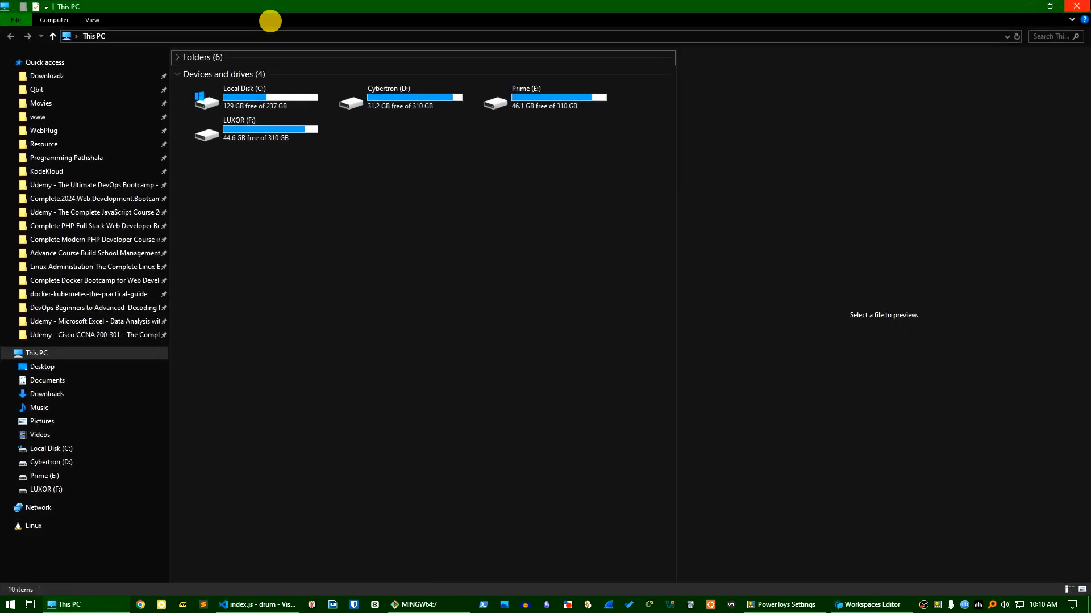
left_click(1027, 7)
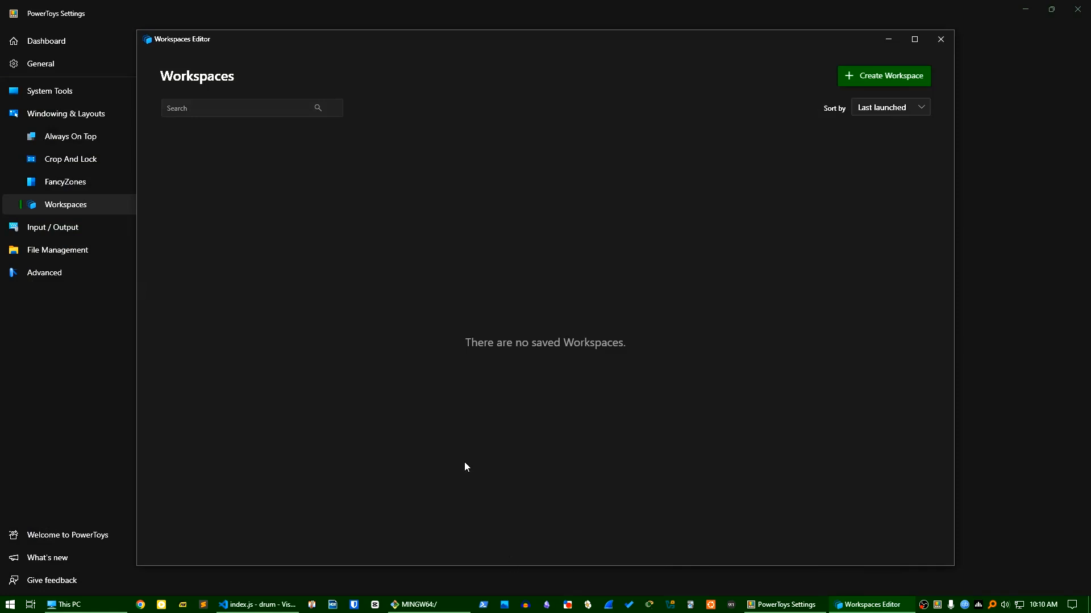
Capture the current window layout as a new workspace and remove PowerToys.Settings.exe from its app list
left_click(864, 77)
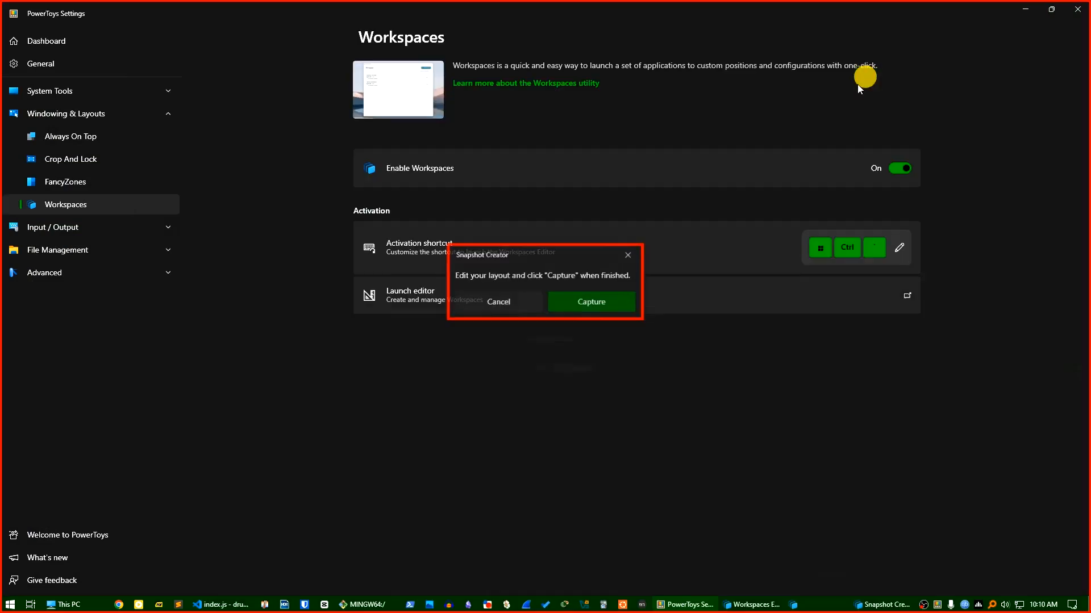
left_click(597, 303)
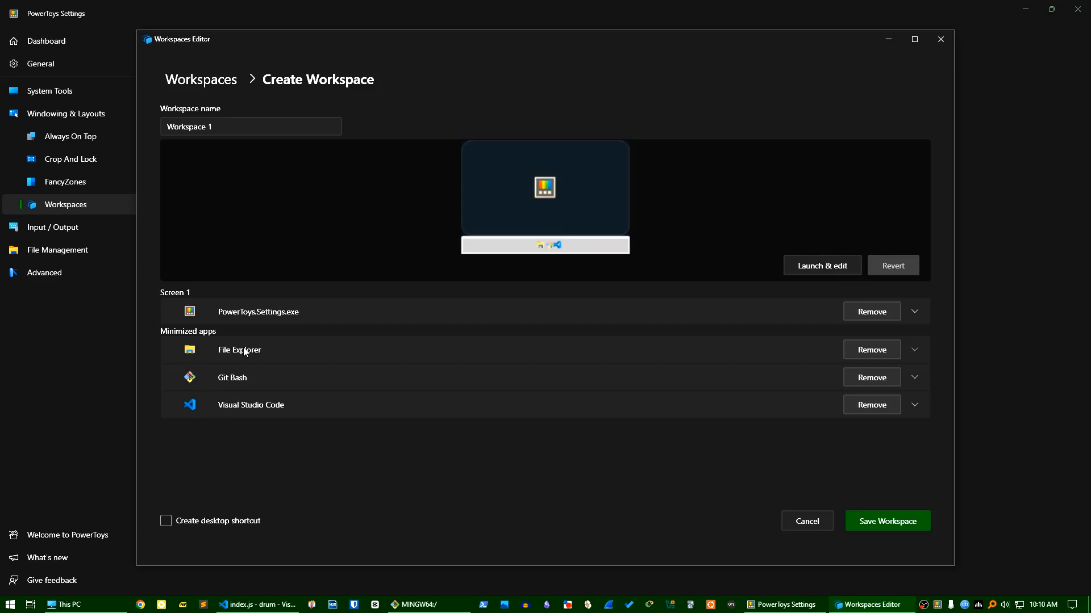
left_click(867, 313)
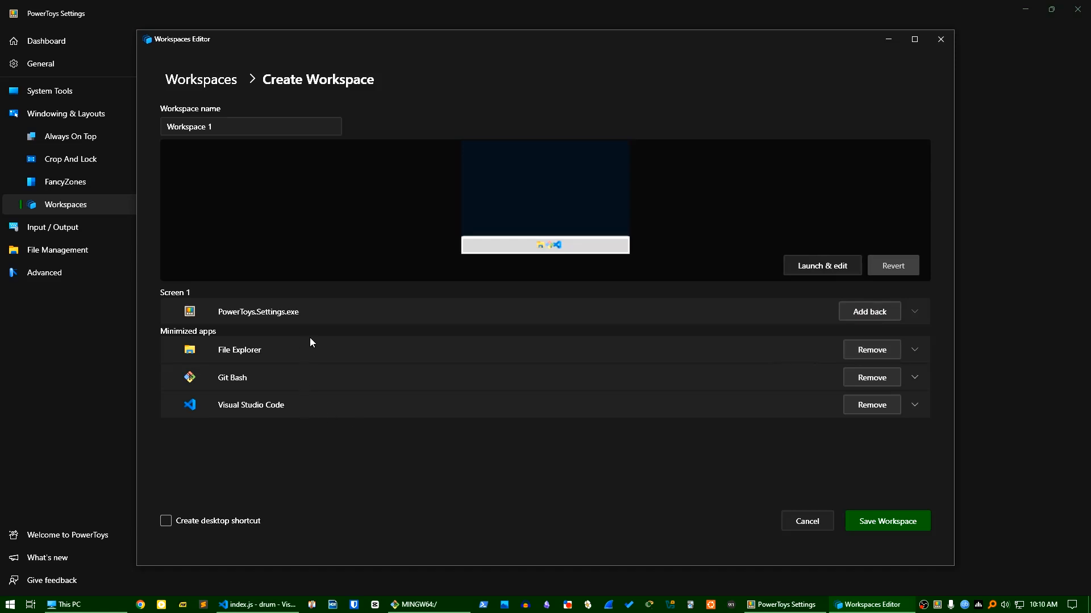
Look through the launch options of File Explorer and Git Bash in the new workspace
left_click(363, 348)
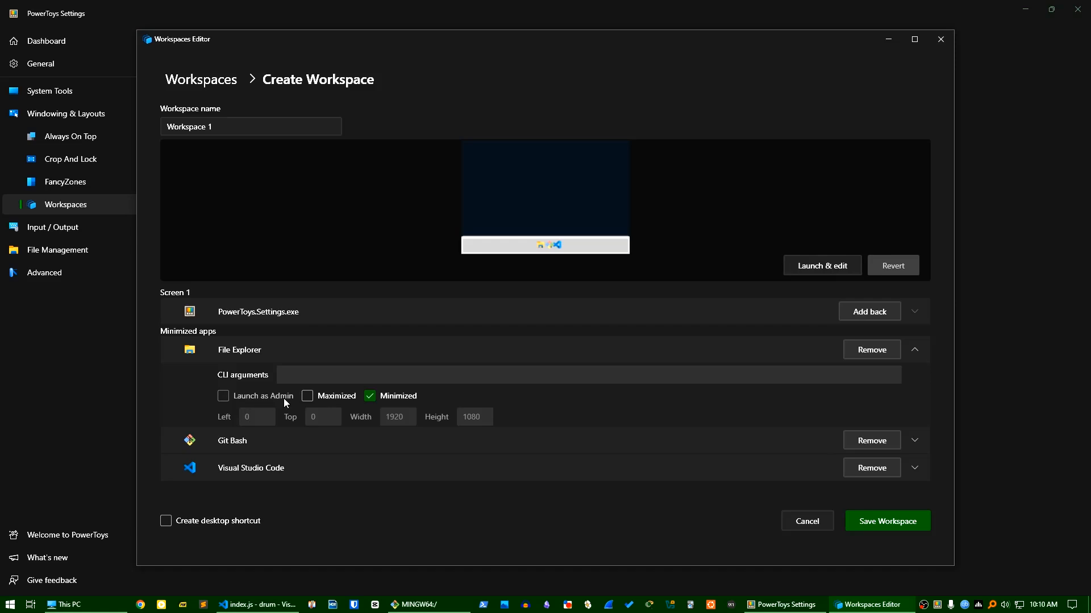
left_click(277, 442)
left_click(277, 442)
left_click(339, 351)
left_click(325, 377)
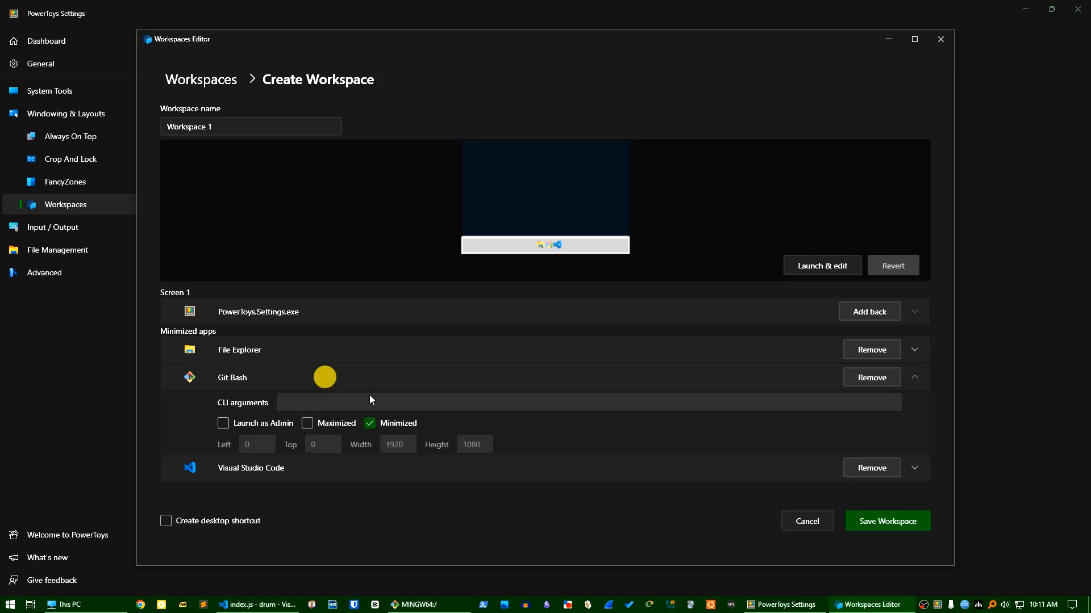
left_click(362, 370)
Set Visual Studio Code to launch maximized, and save Workspace 1 with a desktop shortcut
left_click(301, 405)
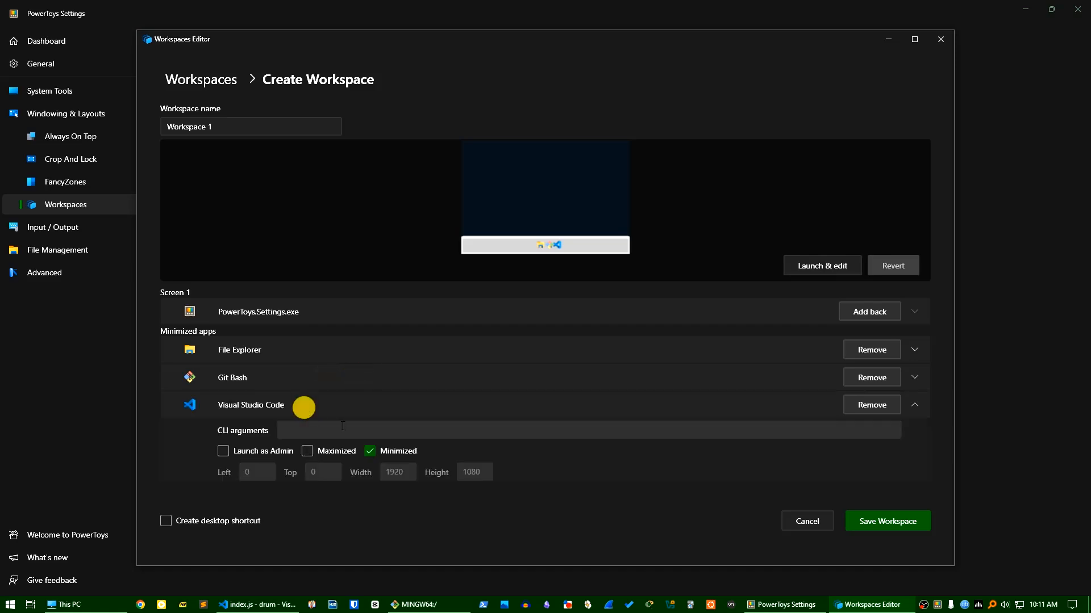
left_click(322, 452)
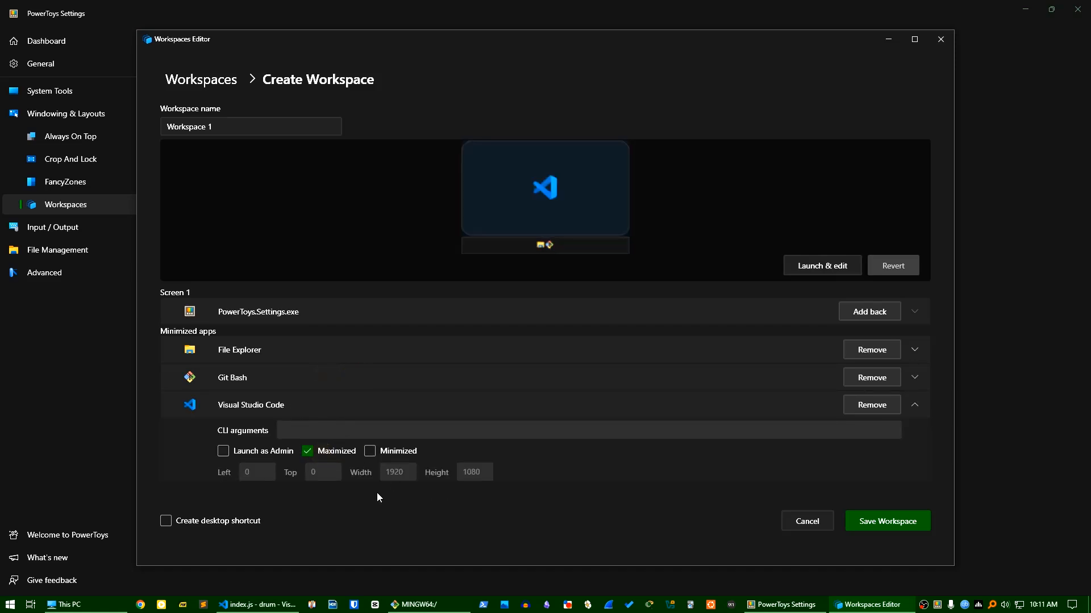
left_click(322, 402)
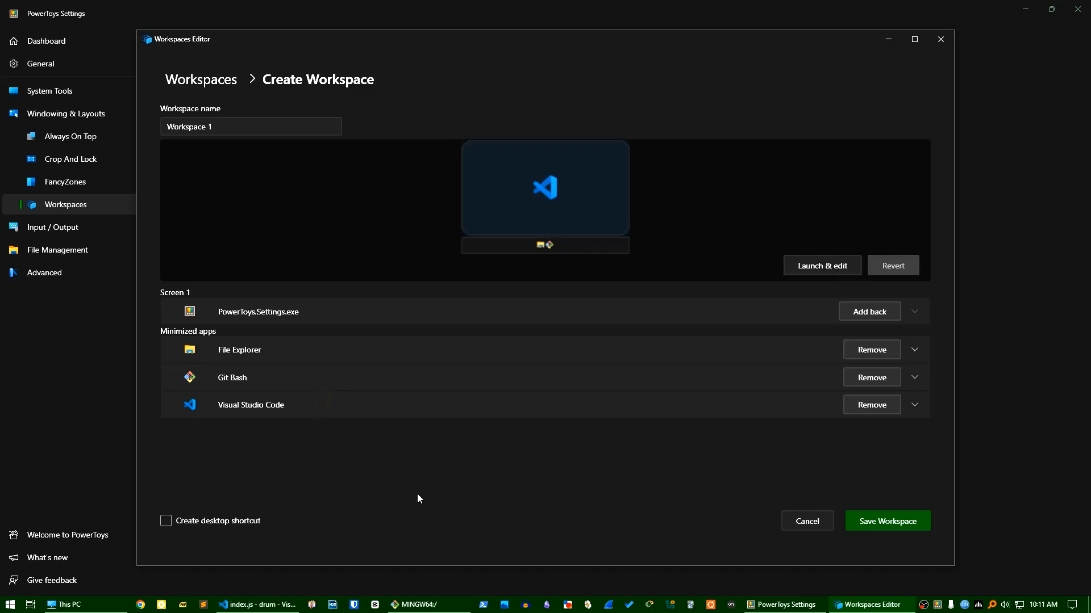
left_click(210, 525)
left_click(893, 523)
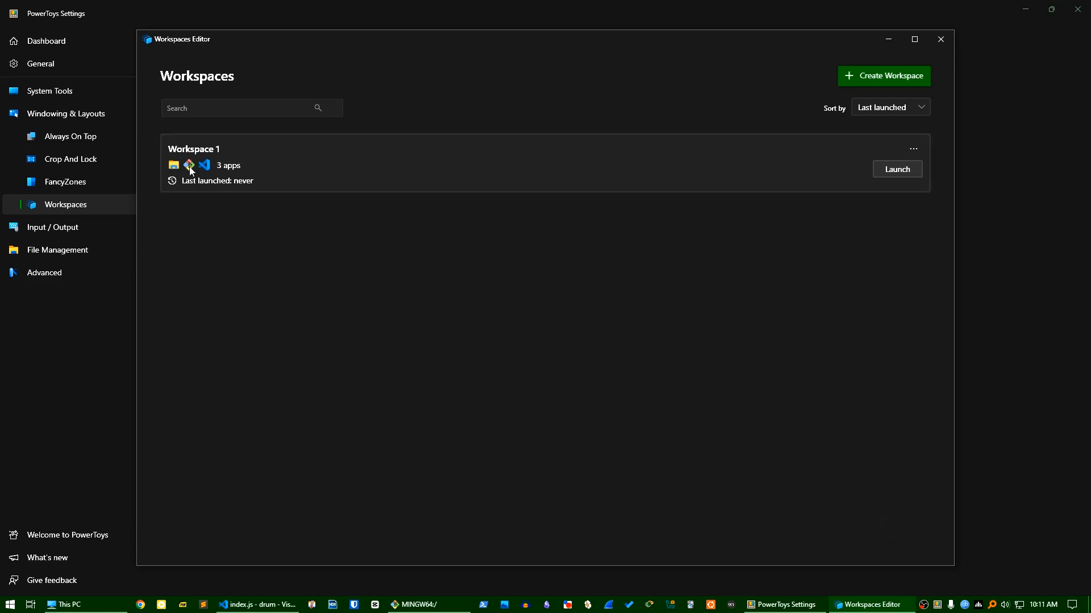
Minimize the Workspaces Editor and PowerToys Settings windows
left_click(888, 39)
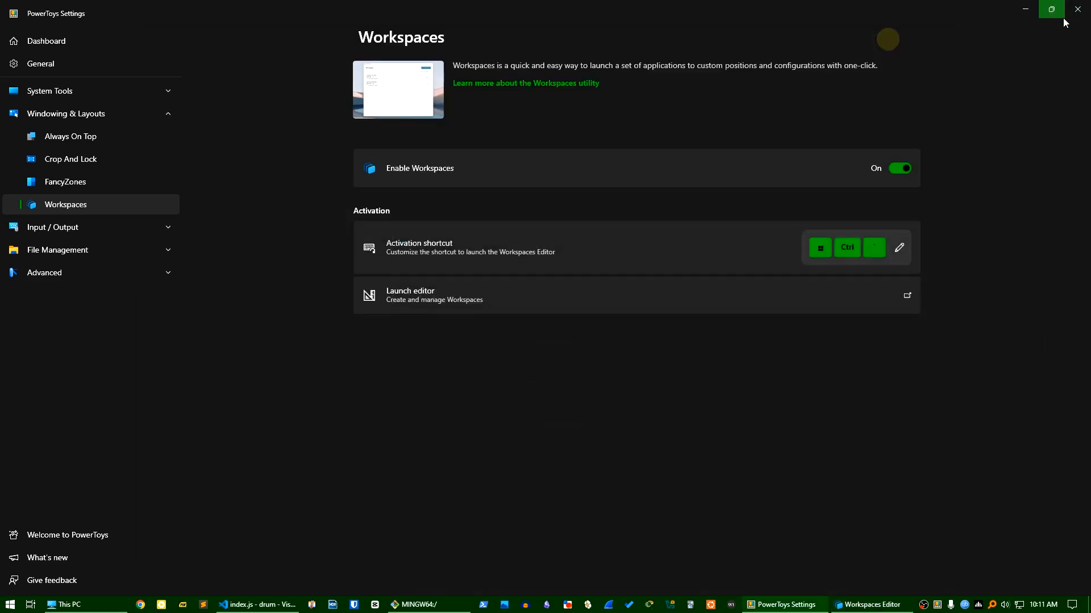
left_click_drag(1082, 14, 986, 47)
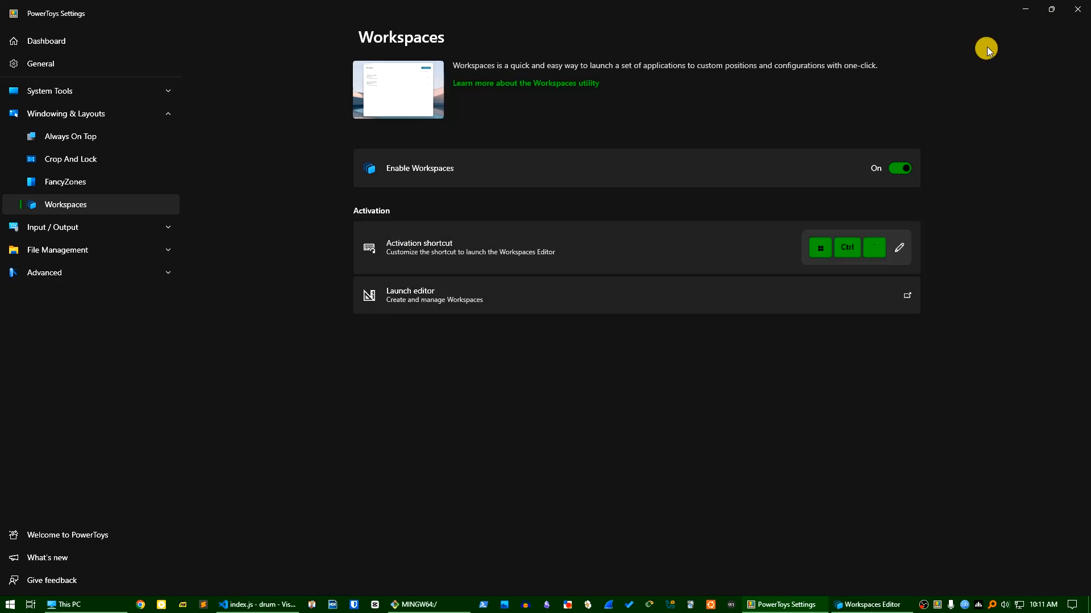
left_click(1027, 10)
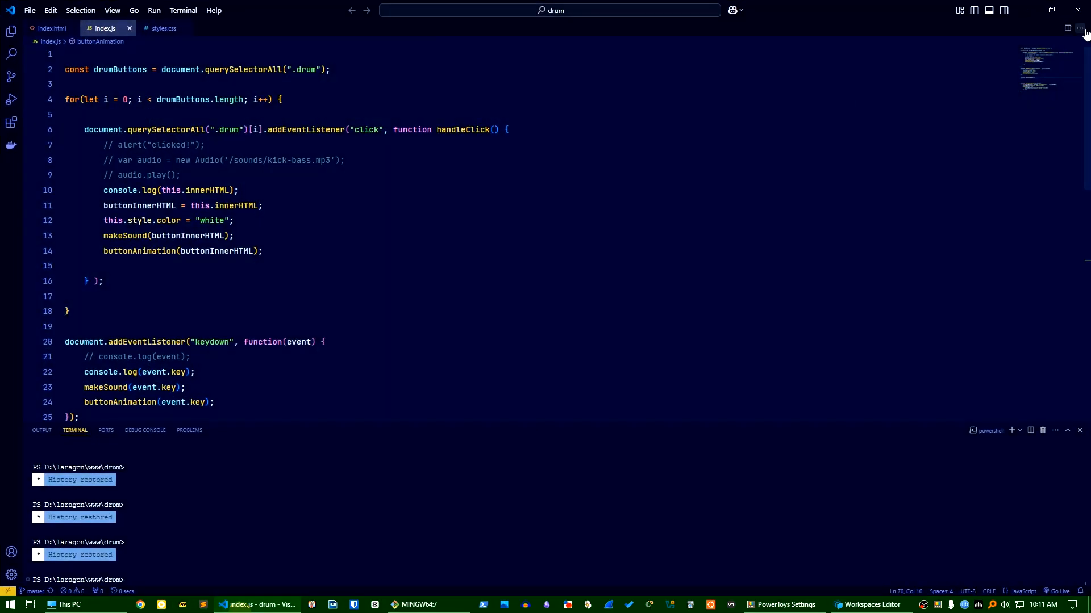
Close the Visual Studio Code, Git Bash and File Explorer windows, and refresh the desktop
left_click(1078, 10)
left_click(388, 605)
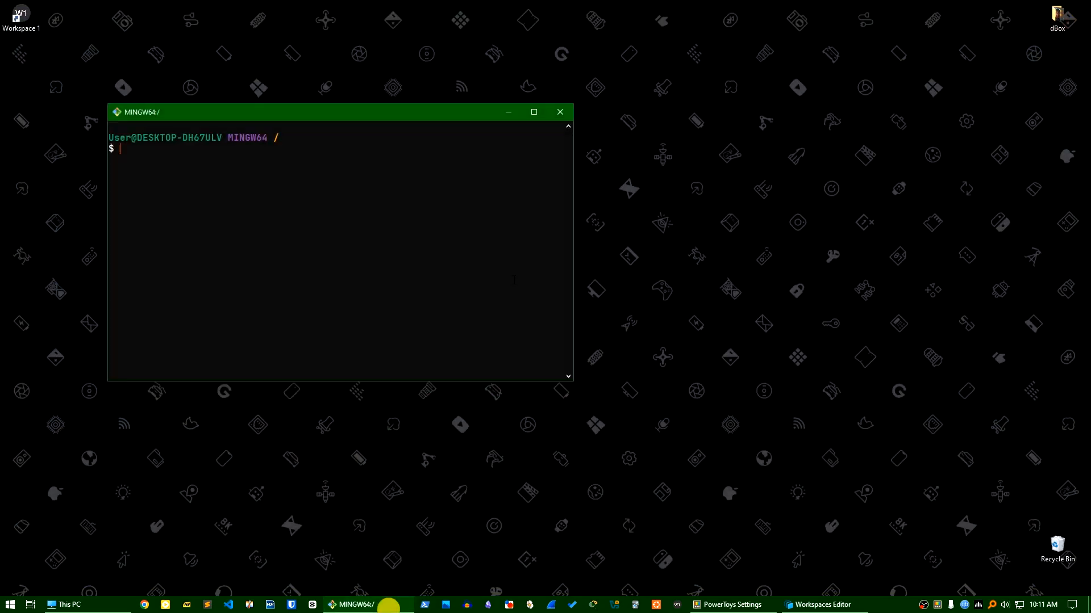
left_click(558, 113)
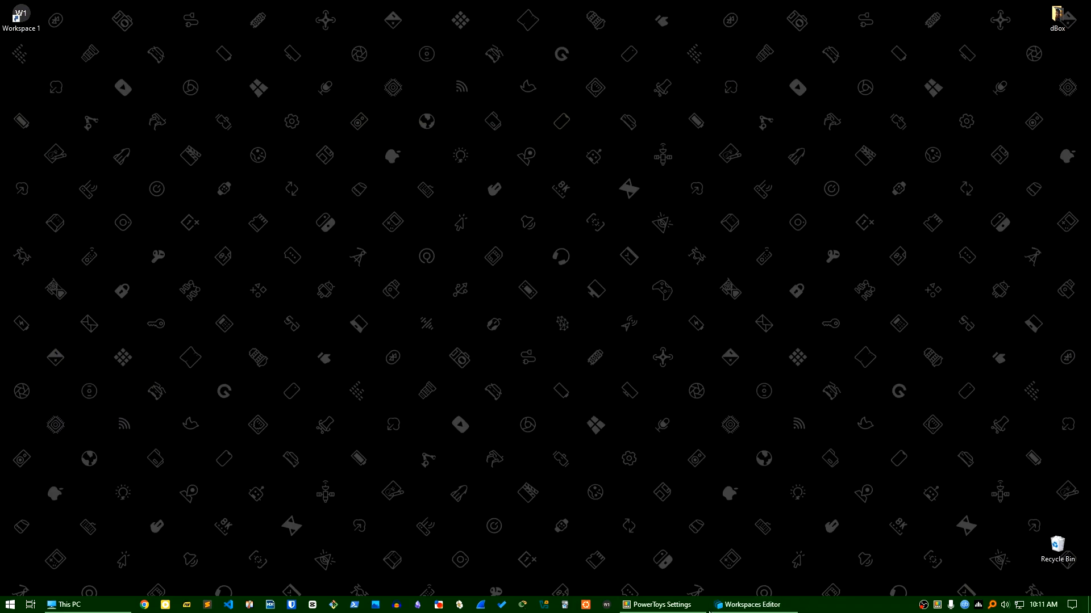
left_click(68, 605)
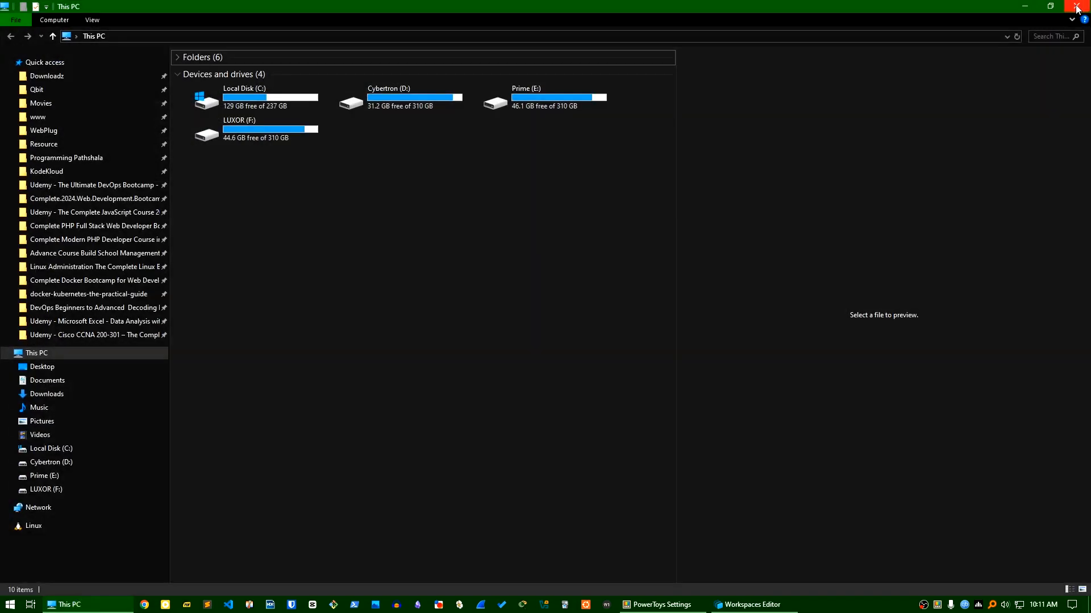
left_click(1077, 8)
right_click(403, 141)
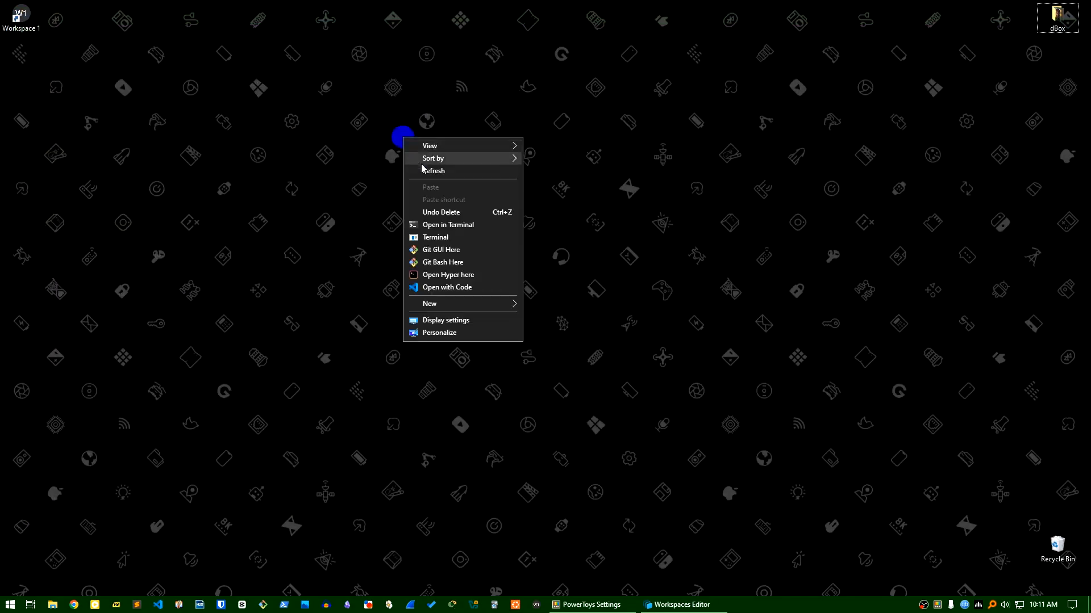
left_click(429, 171)
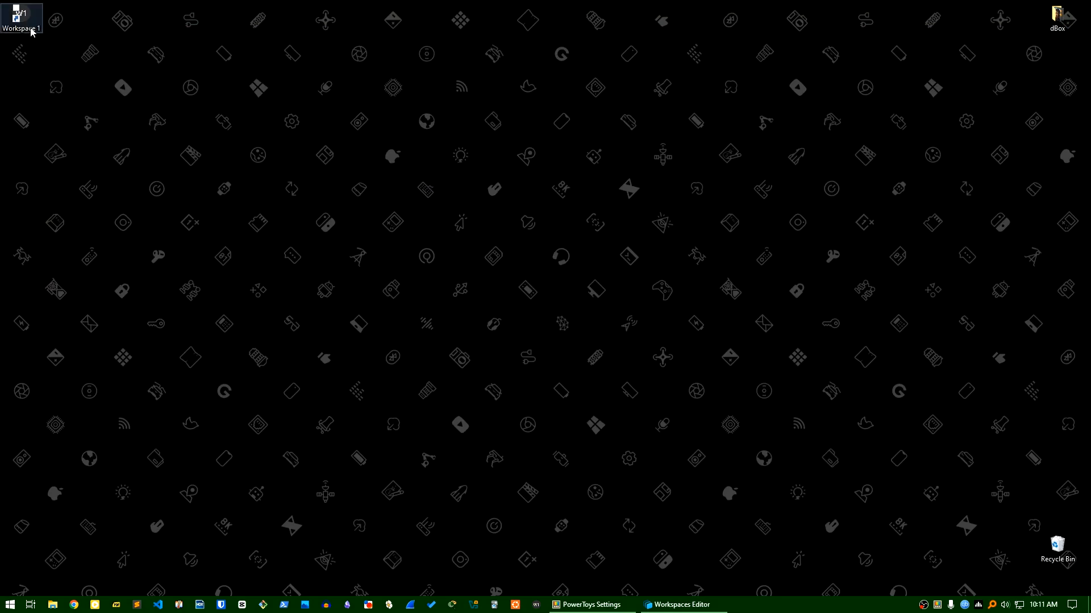
Try to place the Workspace 1 desktop shortcut on the taskbar
left_click_drag(26, 25, 772, 604)
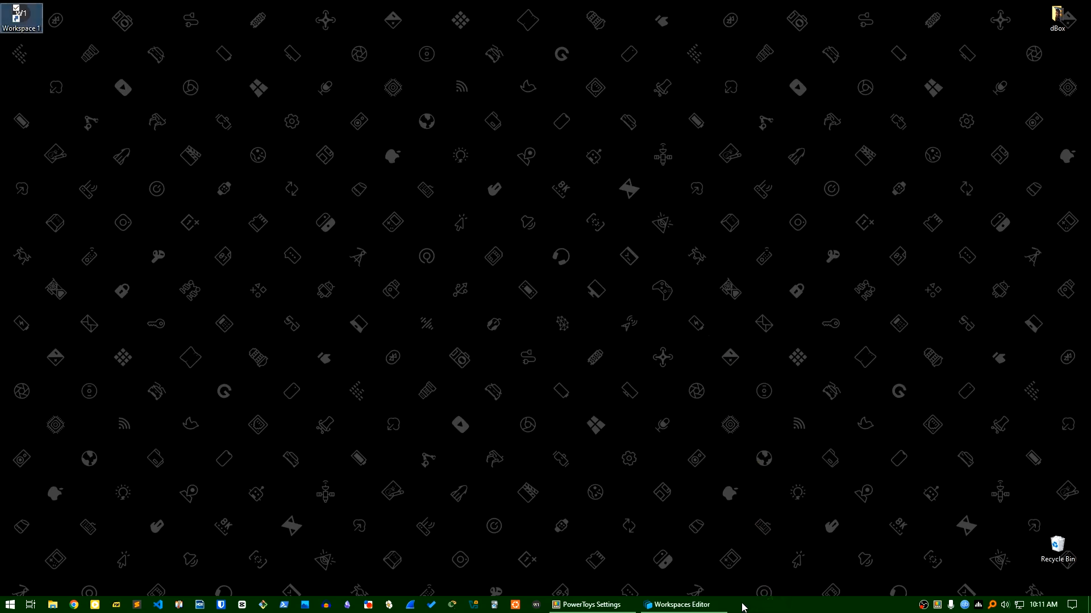
left_click(250, 154)
Launch Workspace 1 from its desktop shortcut, and check its minimized Git Bash and File Explorer windows
double_click(26, 21)
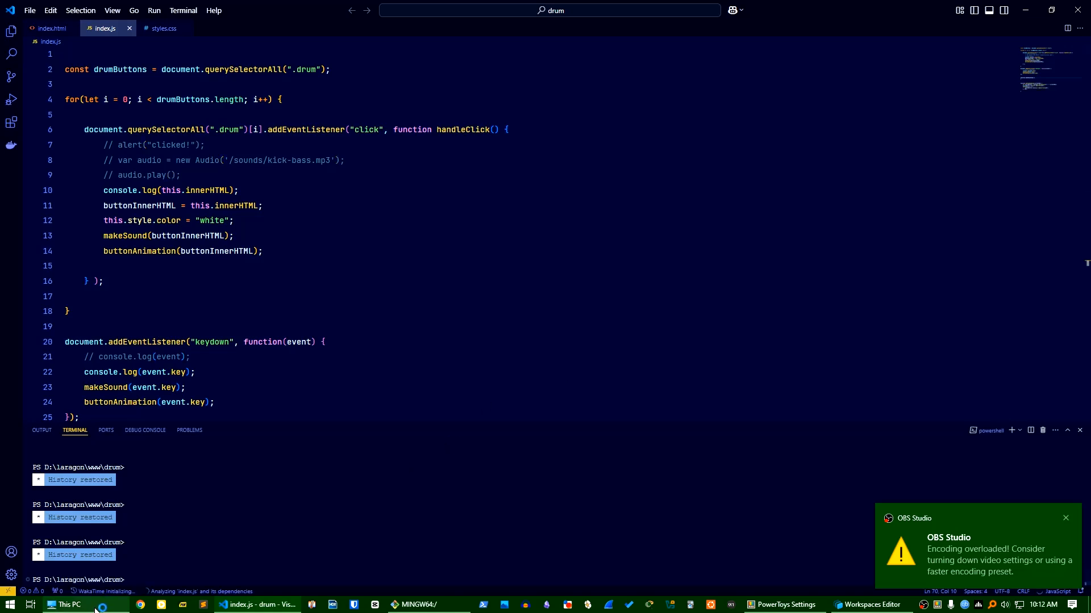
left_click(415, 603)
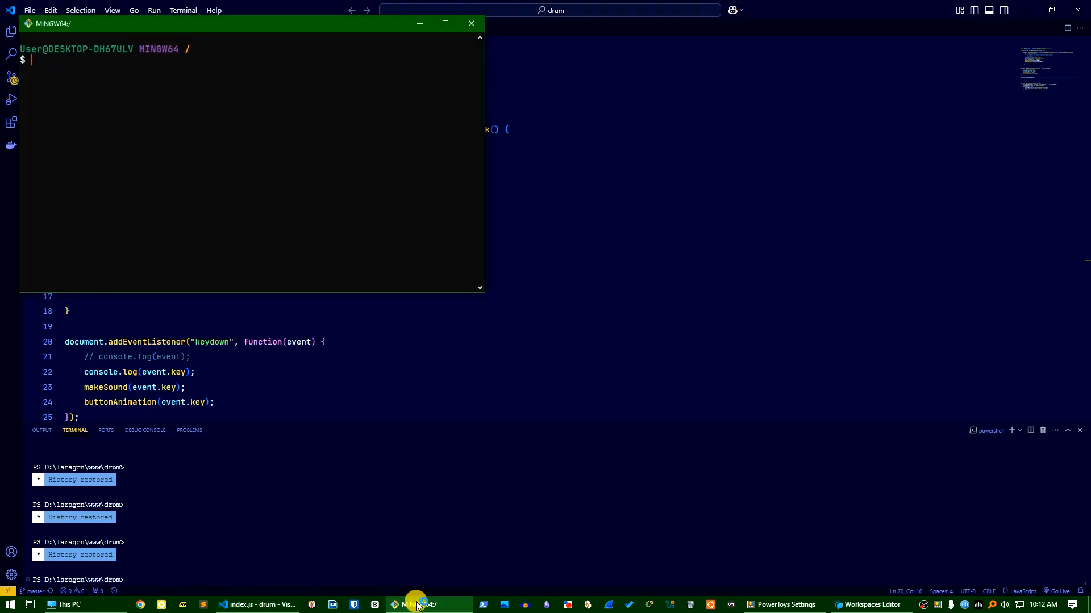
left_click(416, 605)
left_click(102, 605)
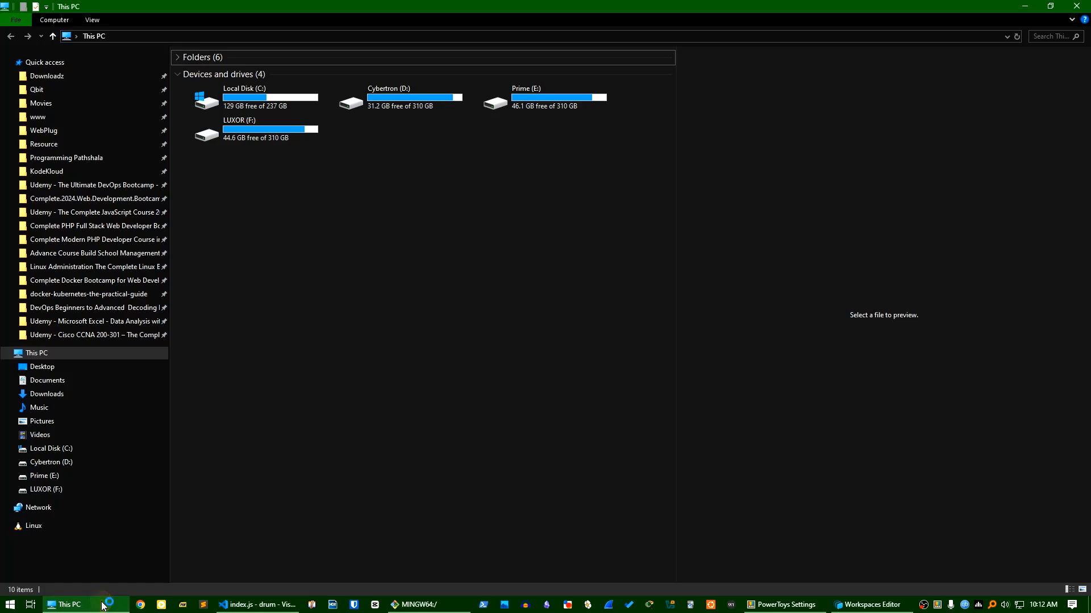
left_click(103, 606)
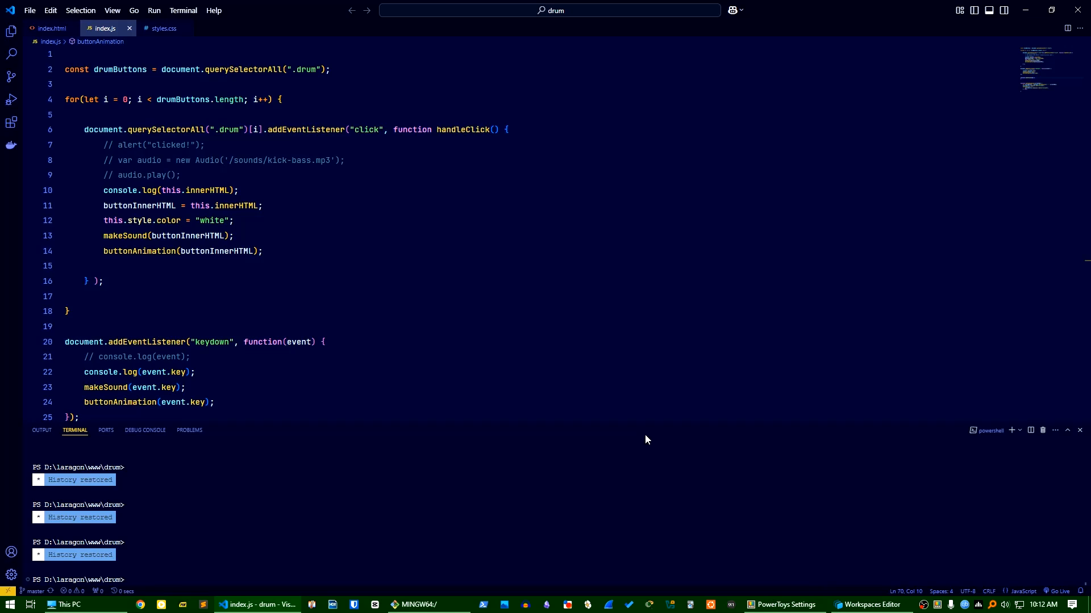
Bring the Workspaces Editor back to the front
left_click(843, 605)
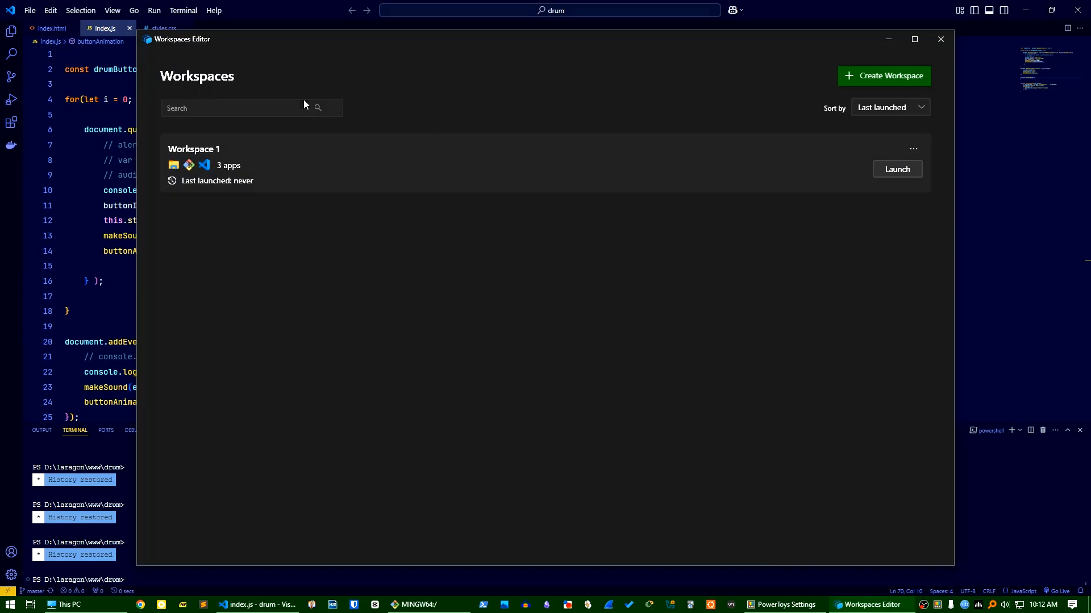